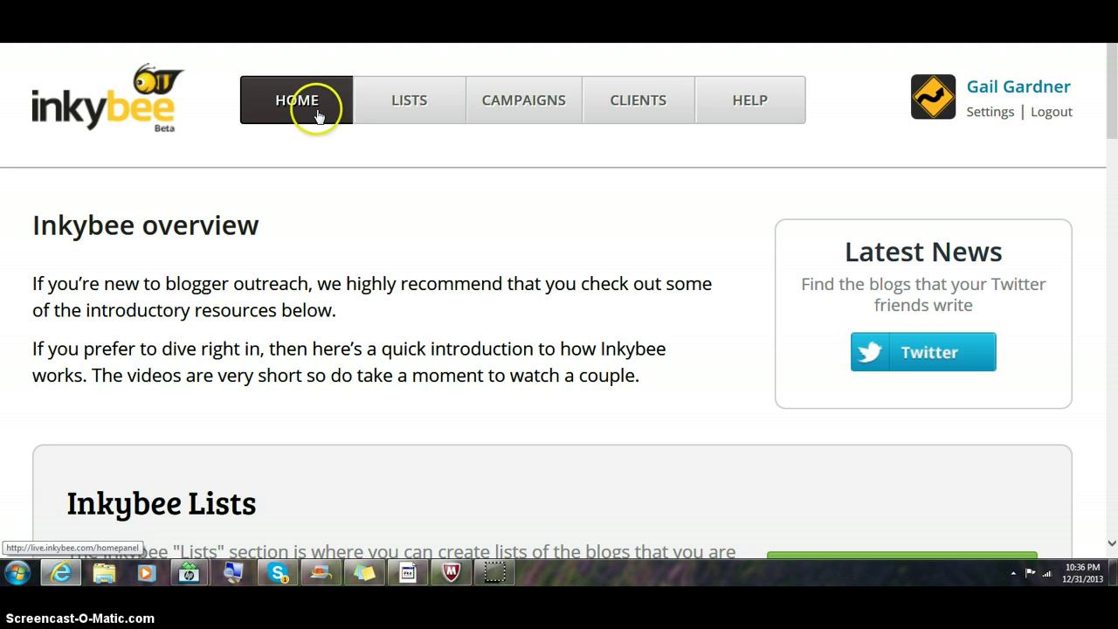
Open the saved blogger lists page showing Dog Bloggers, growmap collaborators and Dog blogs
left_click(393, 110)
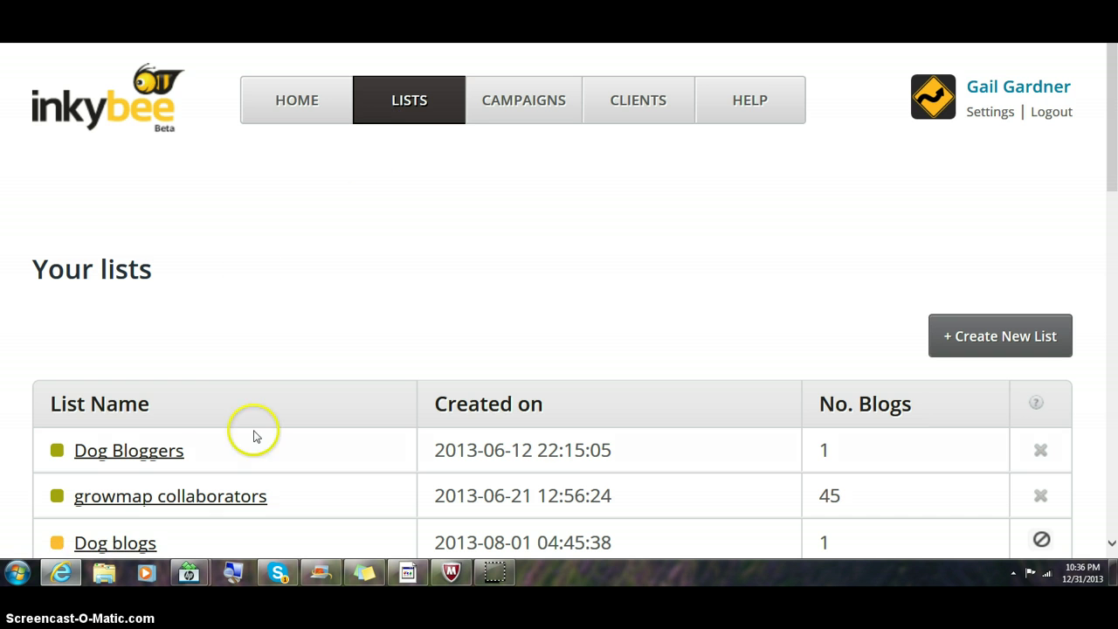
Open the growmap collaborators list and bring its audience, engagement, links and authority columns into view
left_click(198, 496)
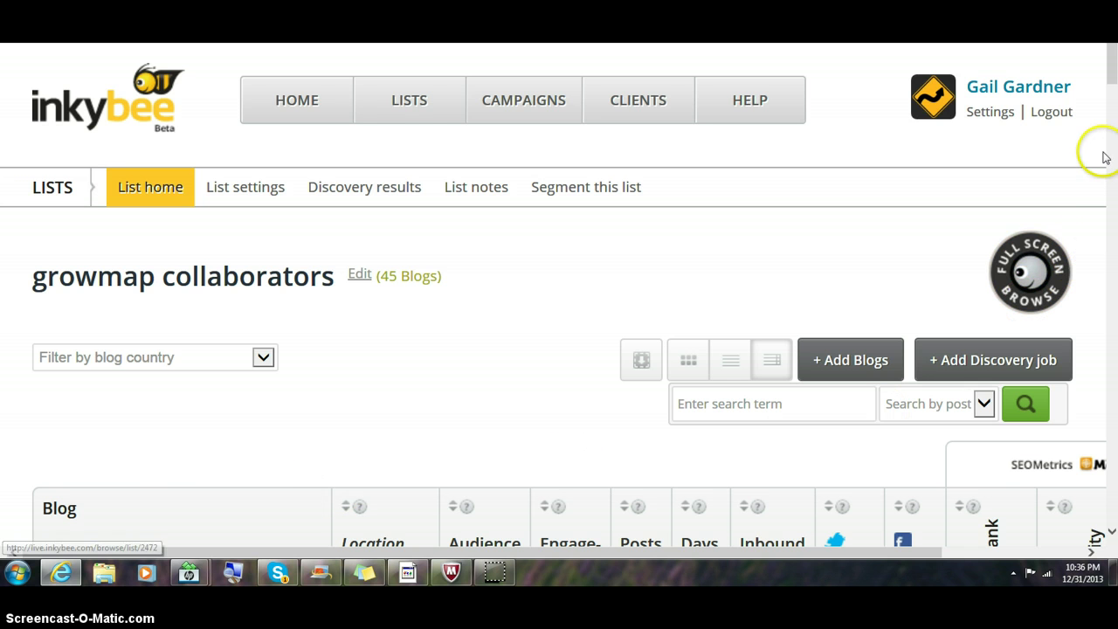
left_click_drag(1115, 79, 1114, 113)
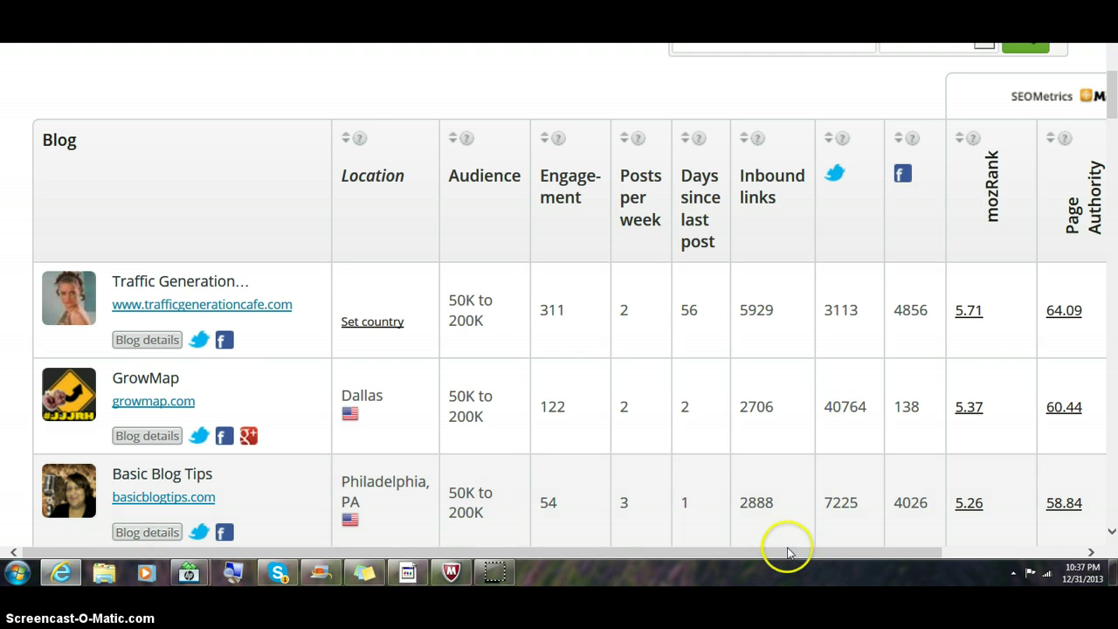
left_click_drag(786, 553, 961, 534)
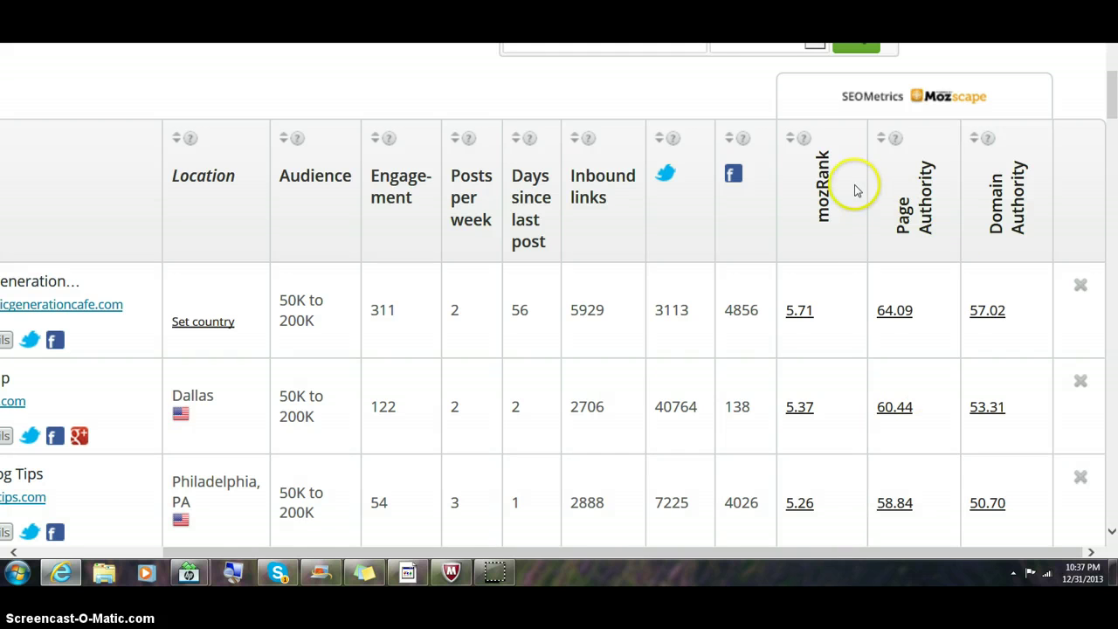
Sort the growmap collaborators blogs by mozRank, then by Domain Authority highest first
left_click(790, 138)
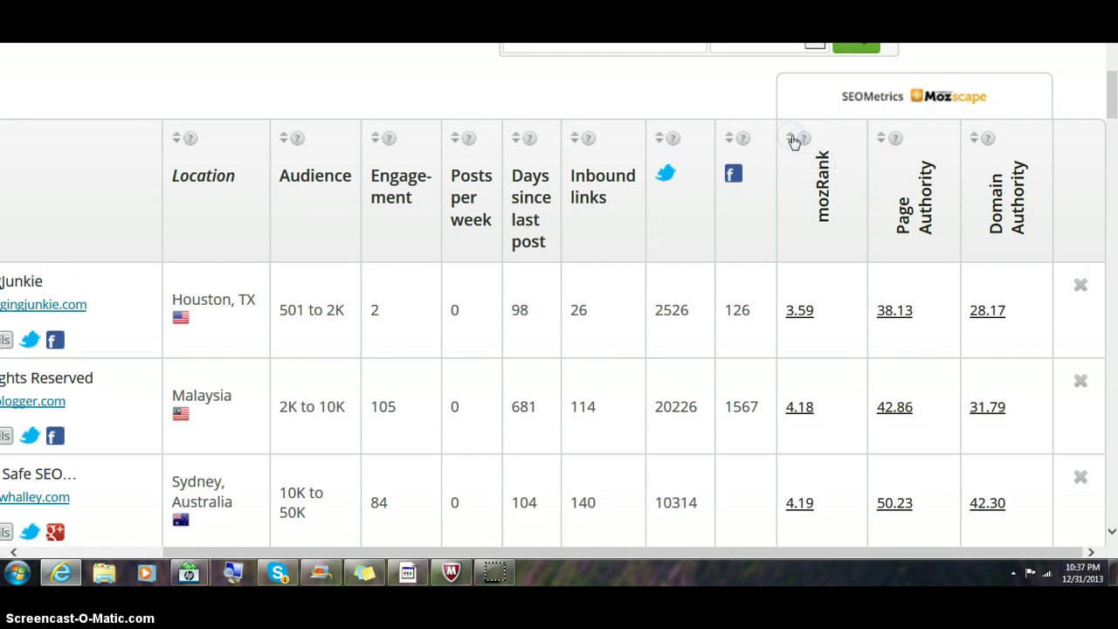
left_click(792, 139)
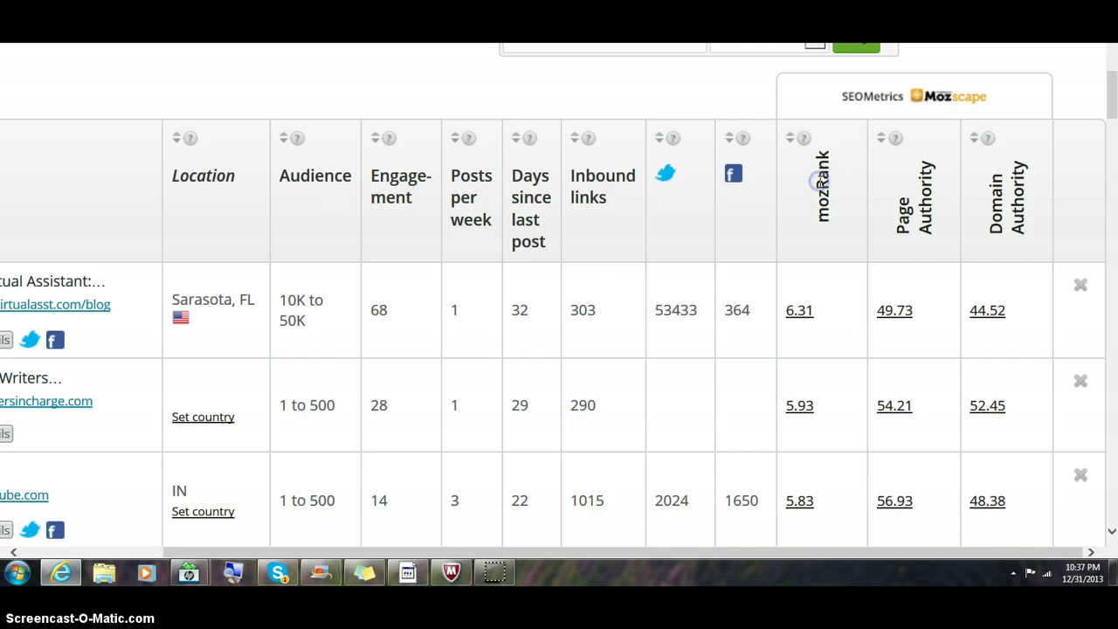
left_click(820, 181)
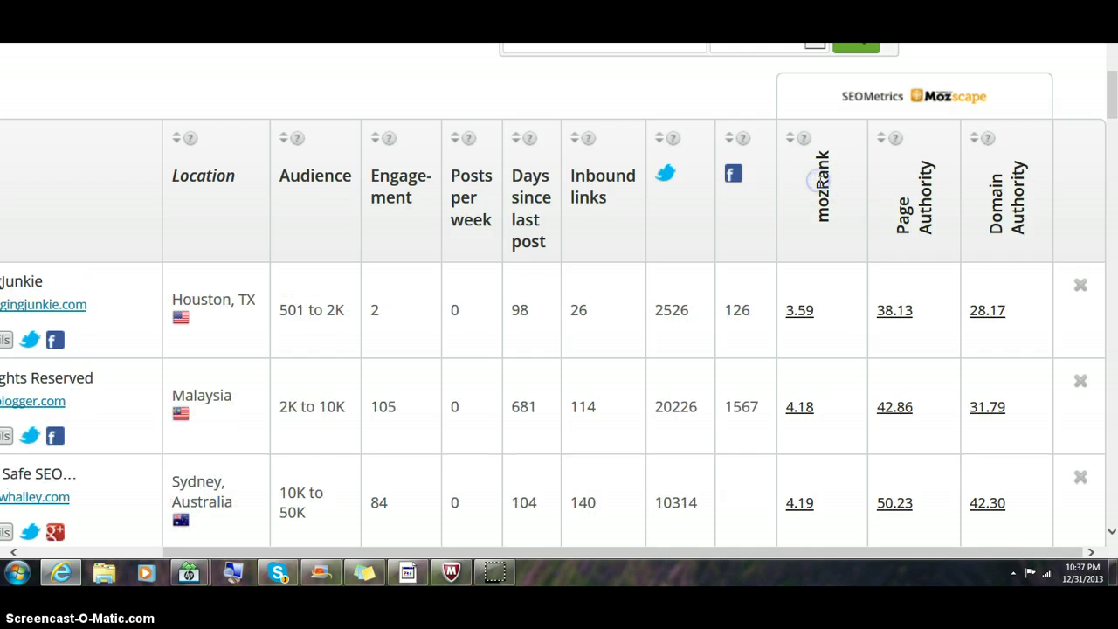
left_click(974, 139)
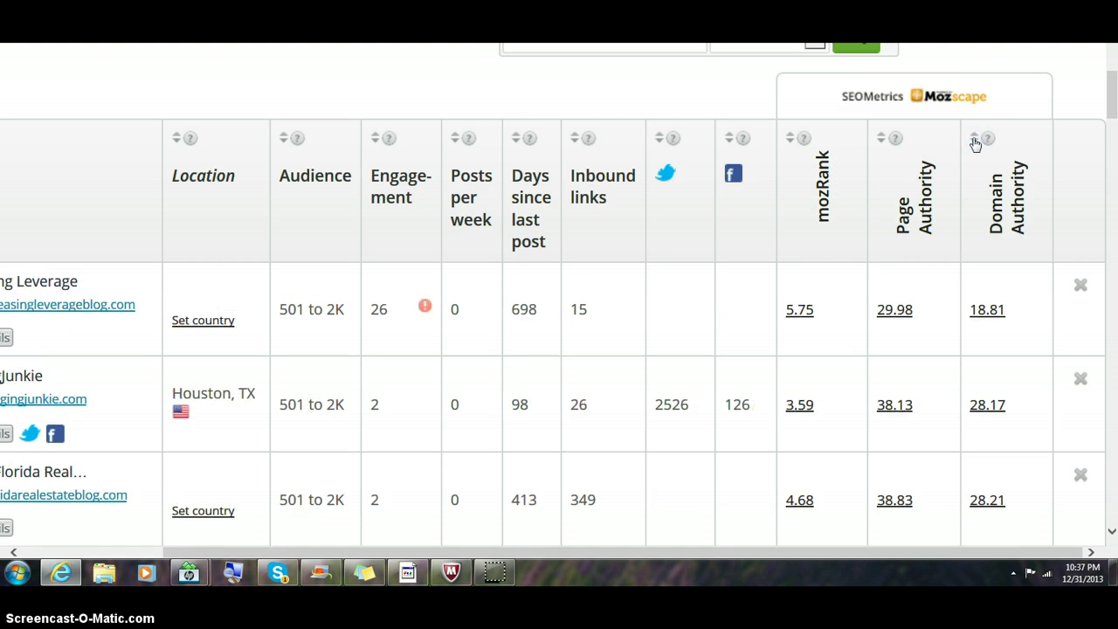
left_click(975, 140)
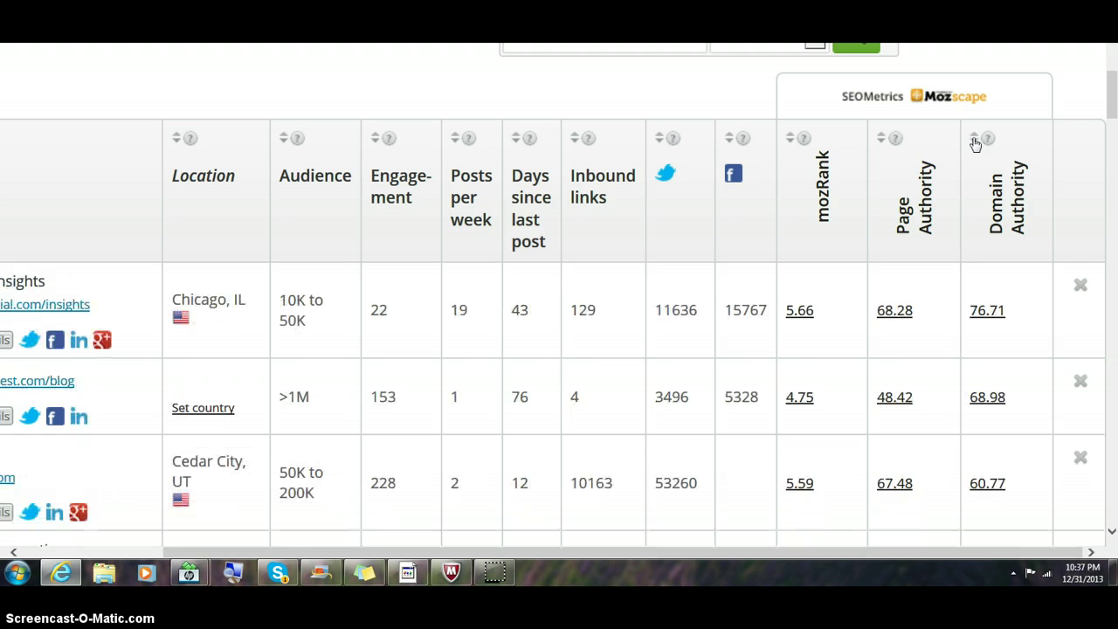
left_click_drag(976, 143, 1013, 149)
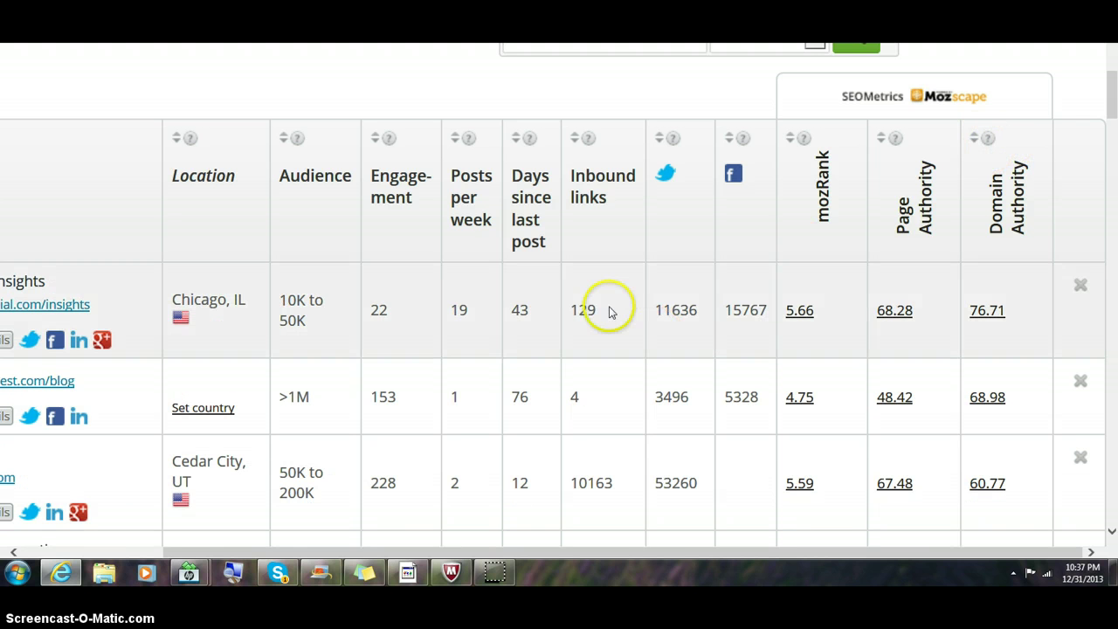
left_click_drag(411, 548, 39, 583)
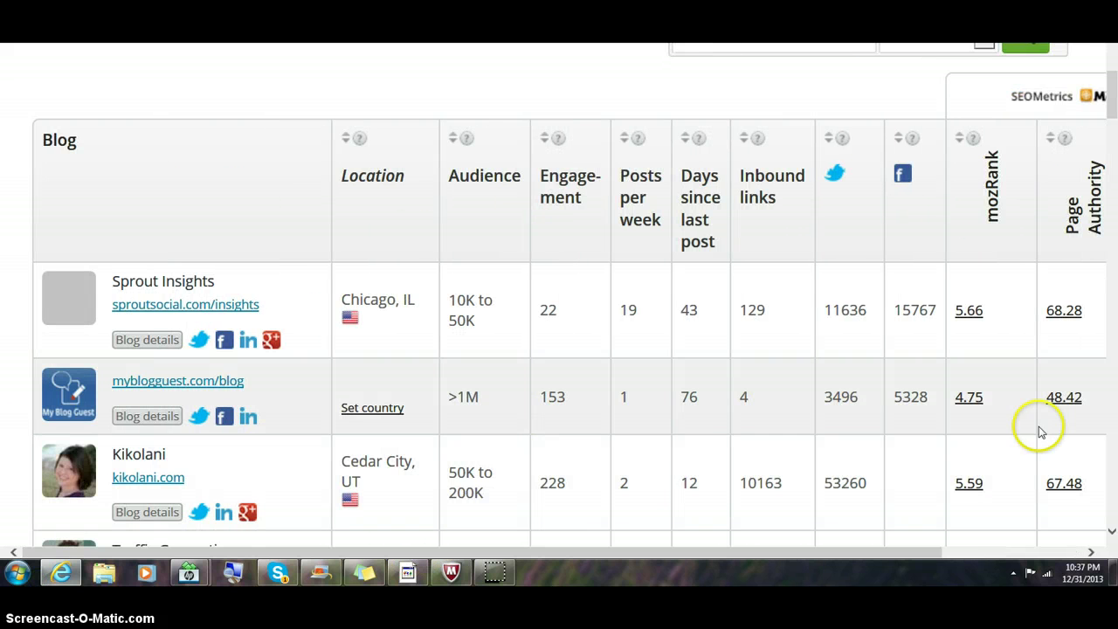
left_click(1114, 422)
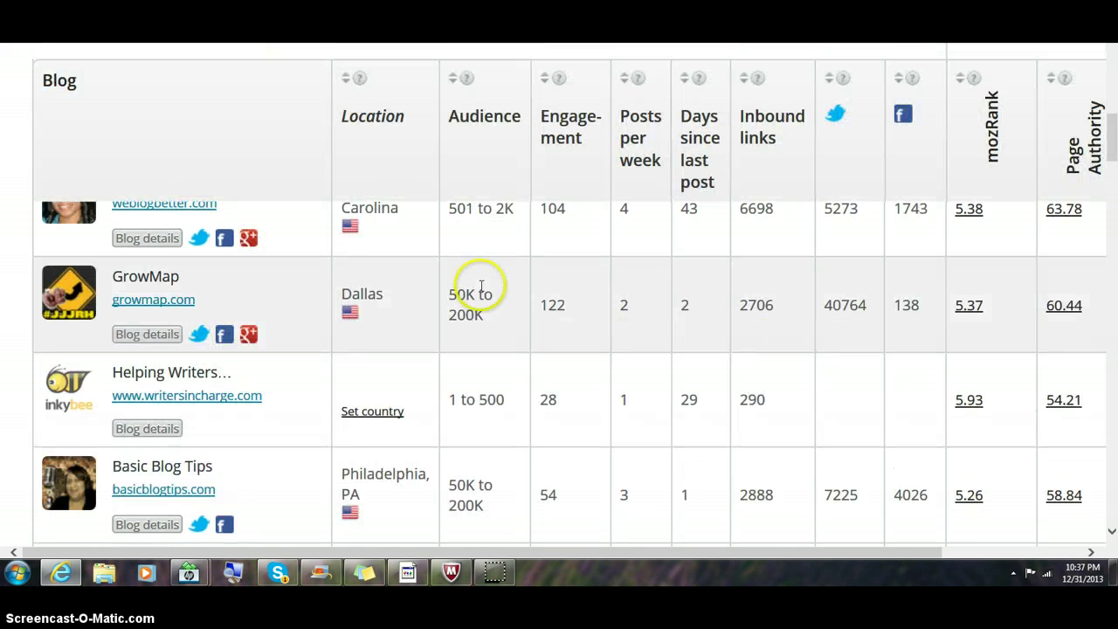
Open GrowMap's blog details and review its linked Twitter and Facebook accounts
left_click(149, 336)
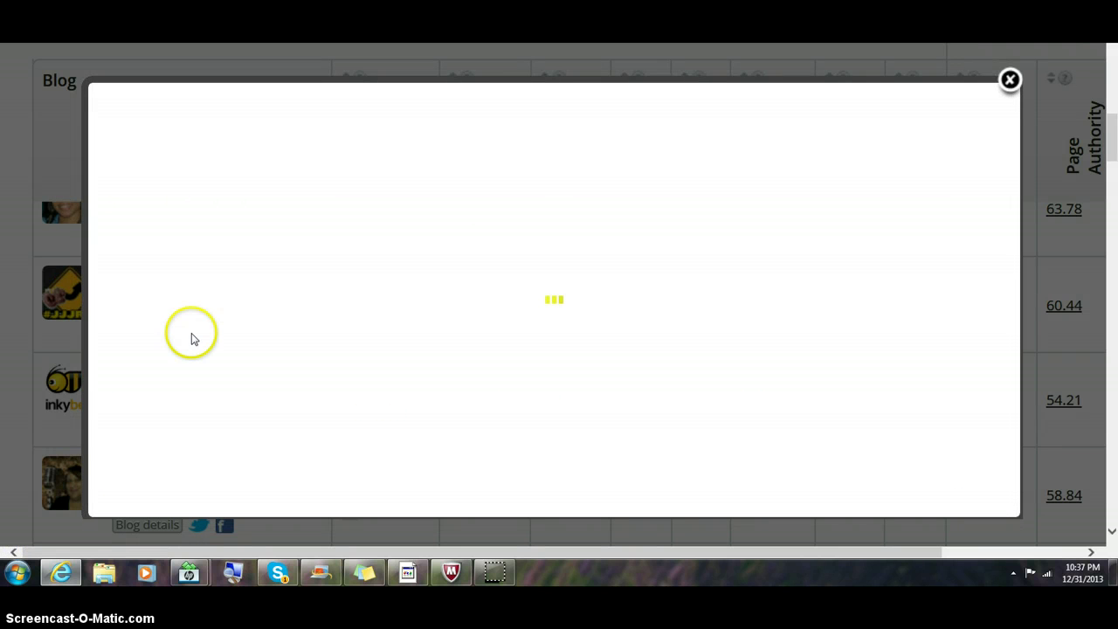
double_click(413, 315)
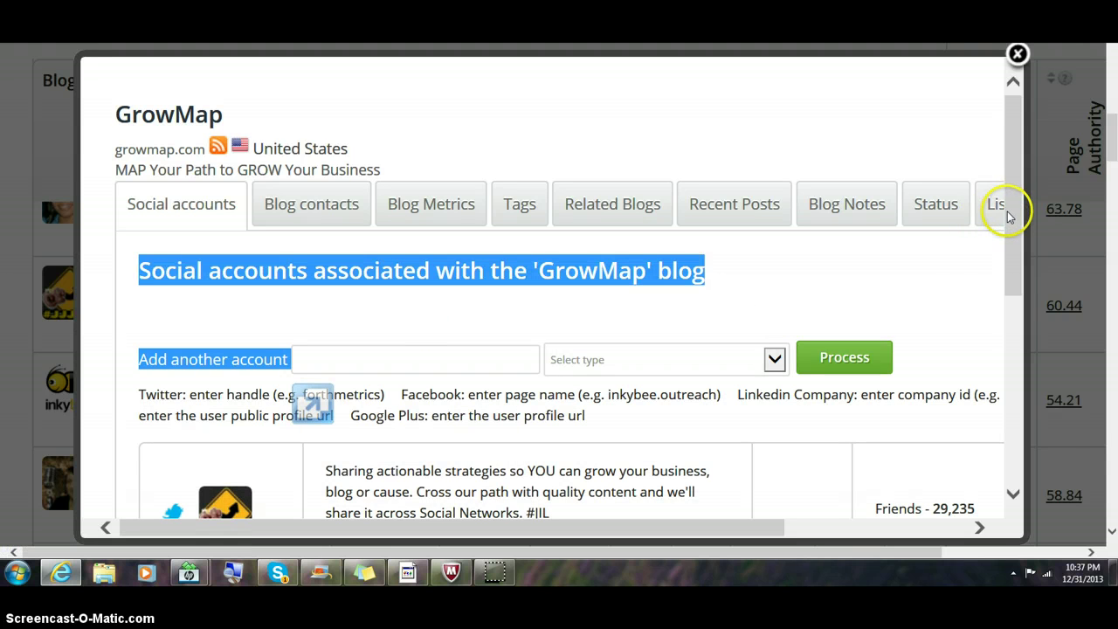
left_click_drag(1012, 219, 1017, 319)
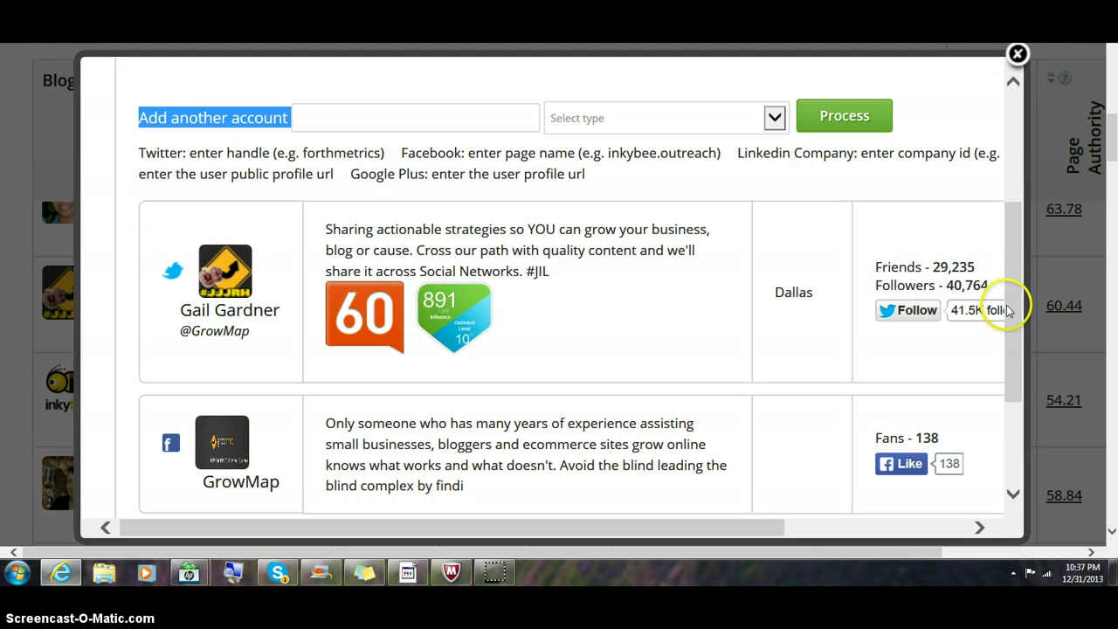
left_click_drag(1008, 309, 1018, 373)
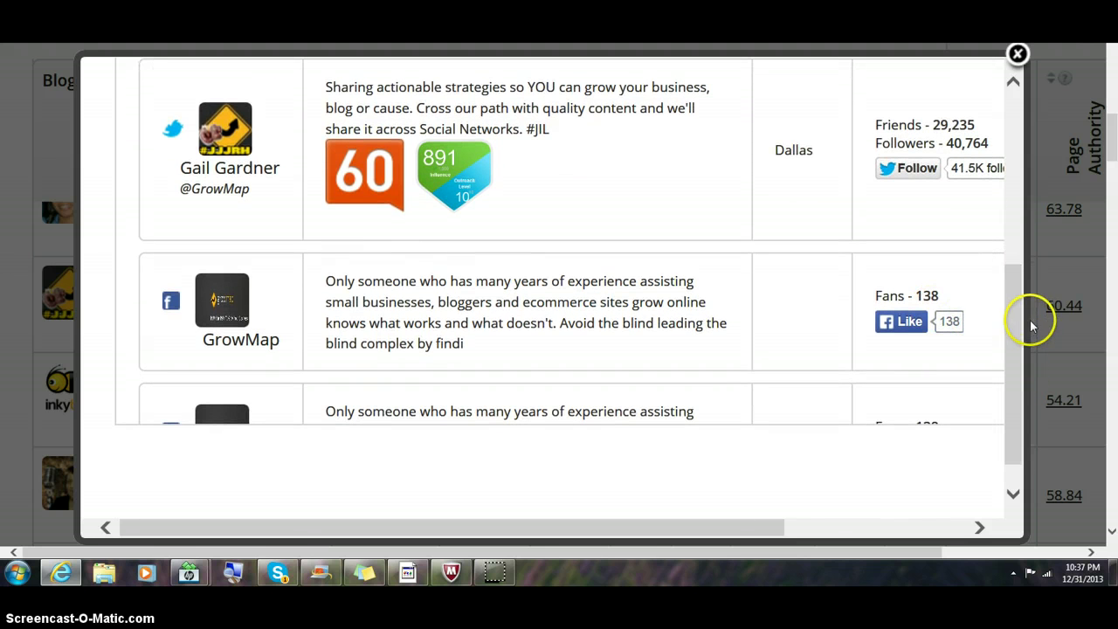
left_click_drag(1013, 328, 1013, 362)
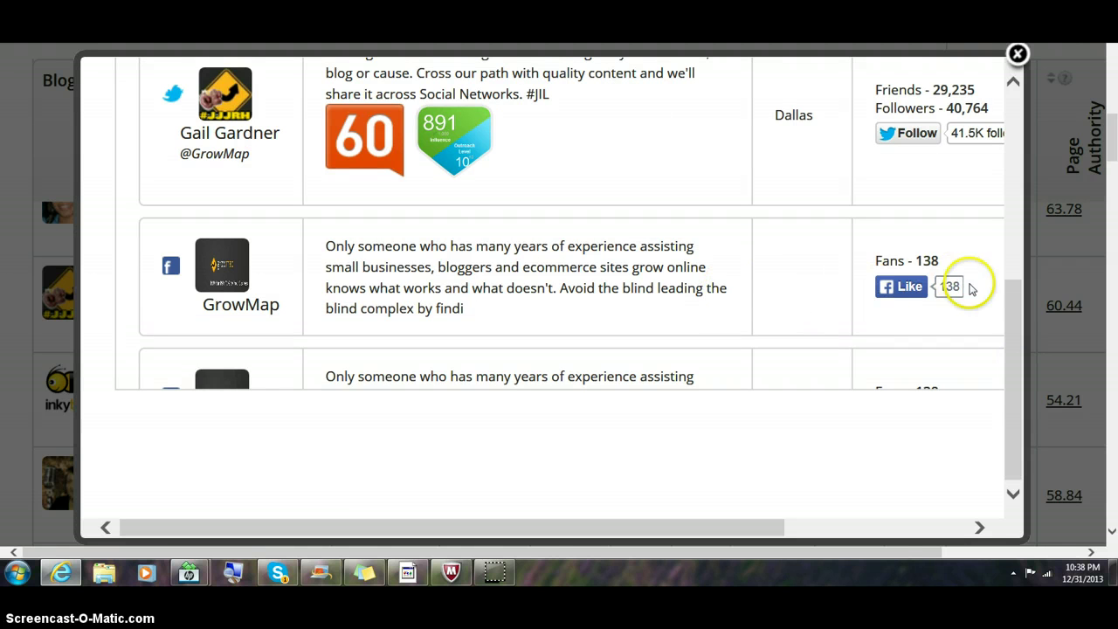
left_click_drag(1011, 308, 1004, 92)
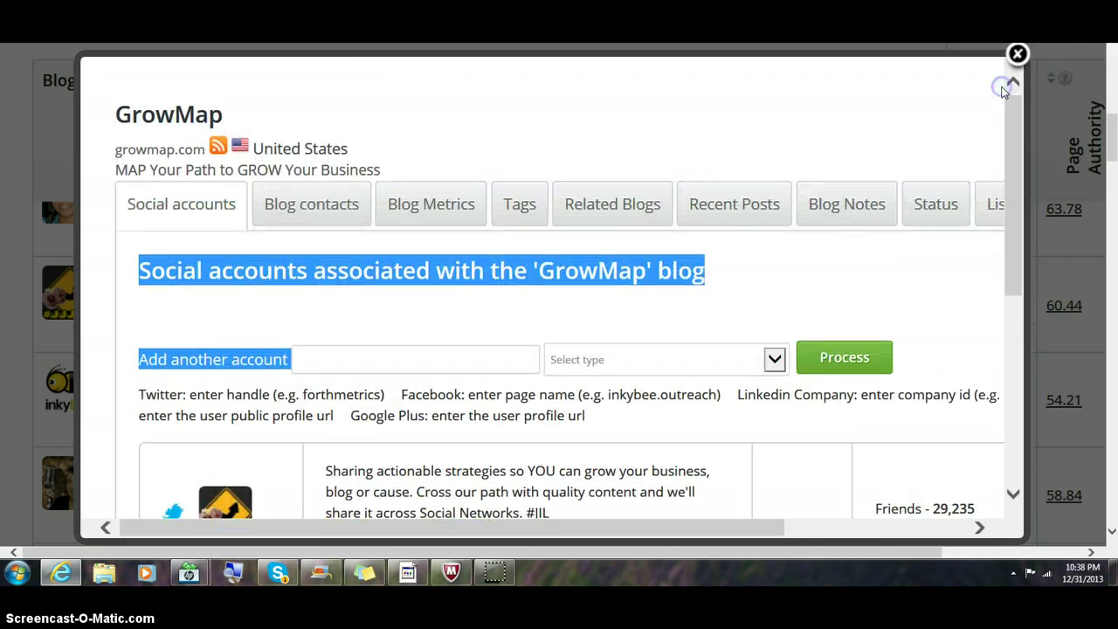
left_click(346, 172)
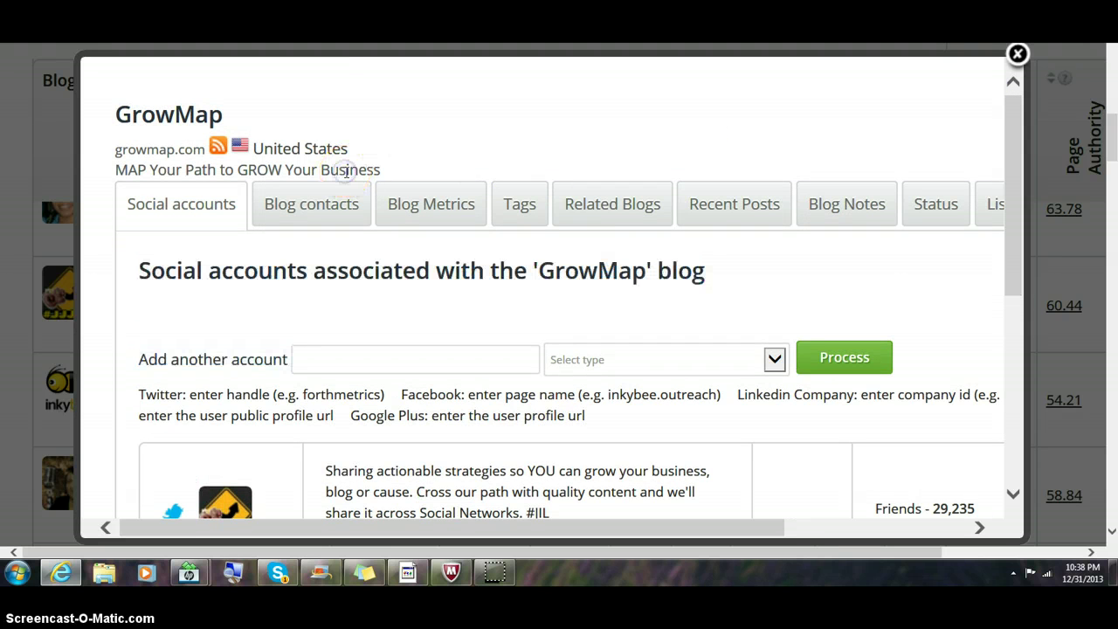
Review GrowMap's blog contacts, blog metrics and most used post tags
left_click(312, 209)
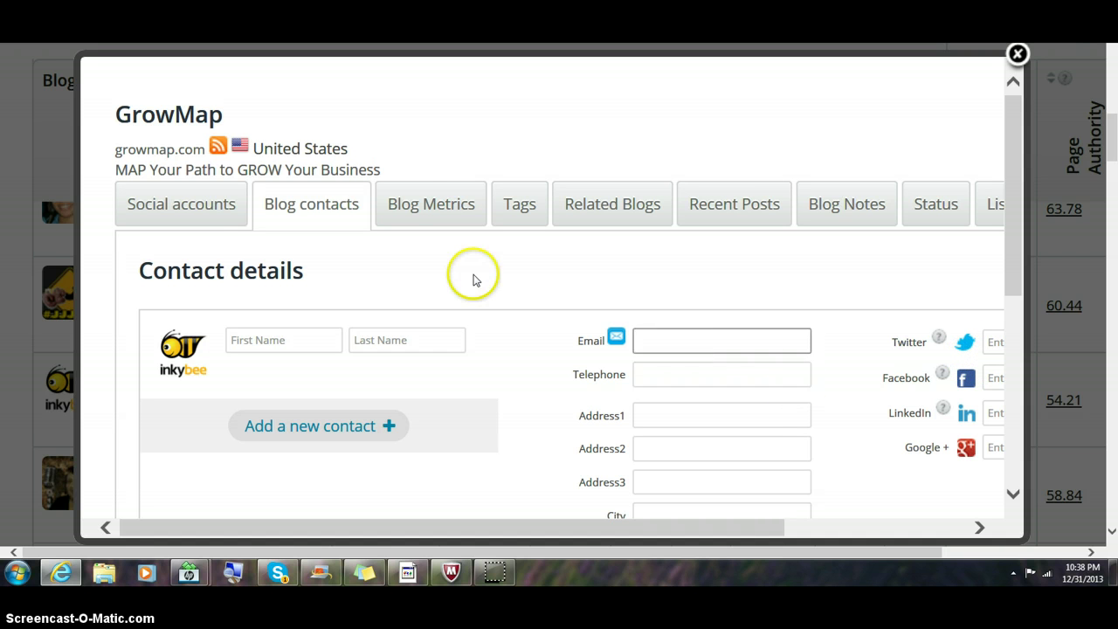
left_click(414, 201)
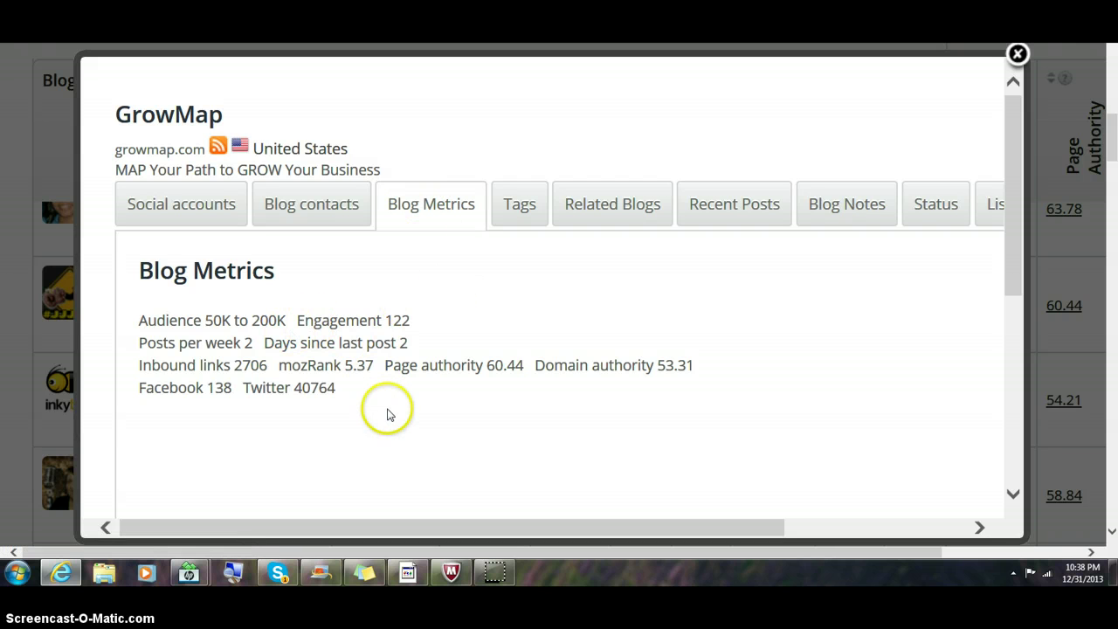
left_click(516, 207)
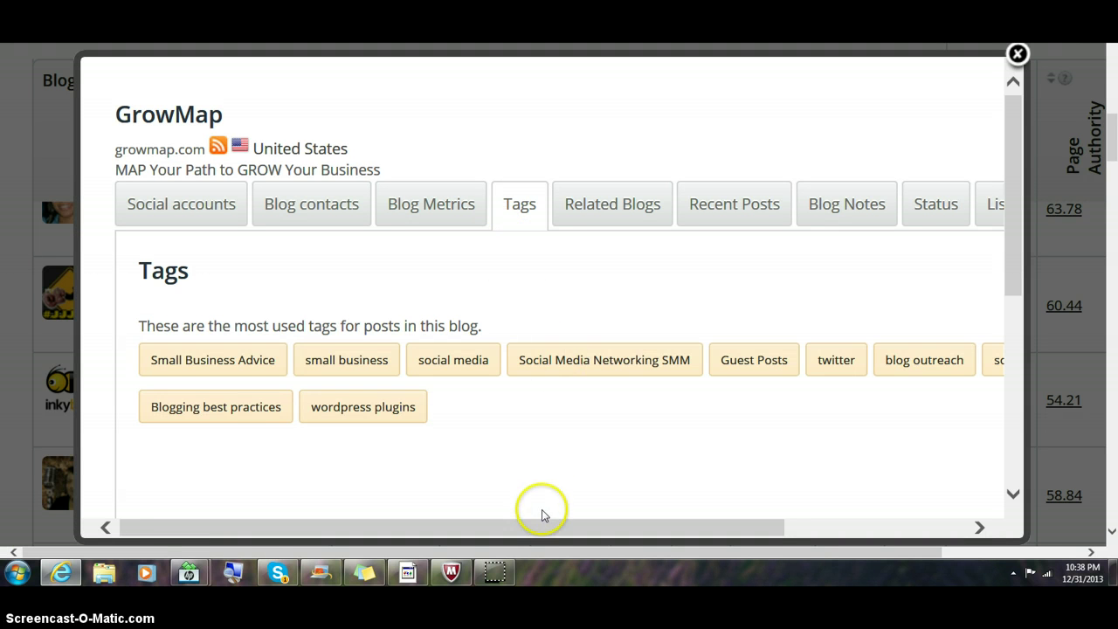
left_click_drag(535, 530, 507, 526)
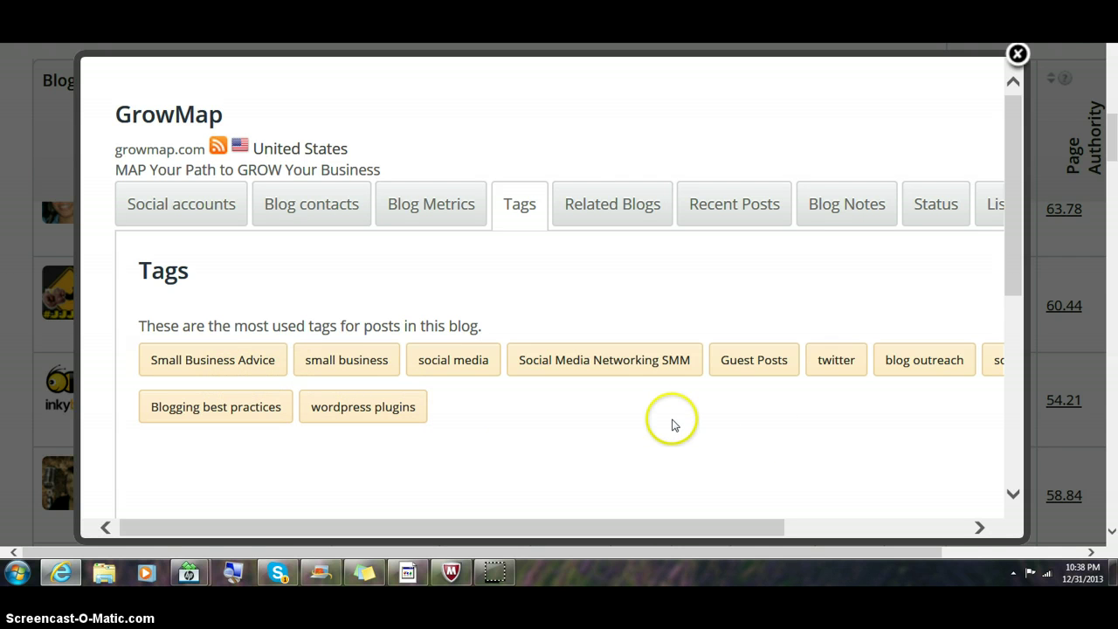
Browse GrowMap's related blogs, recent posts and blog notes tabs
left_click(601, 210)
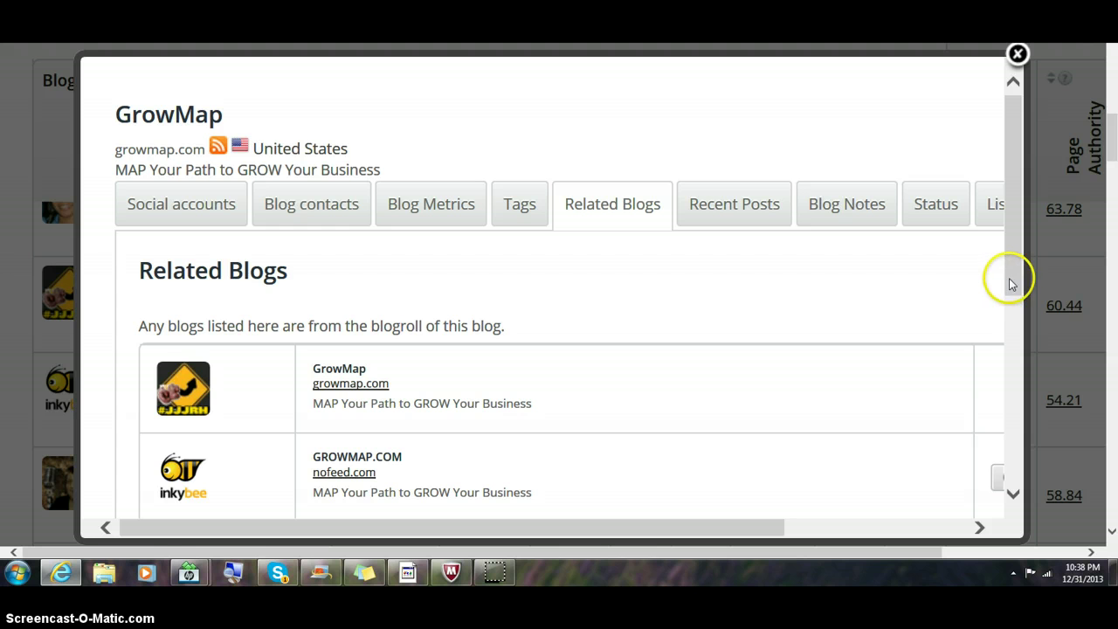
left_click_drag(1010, 284, 1028, 240)
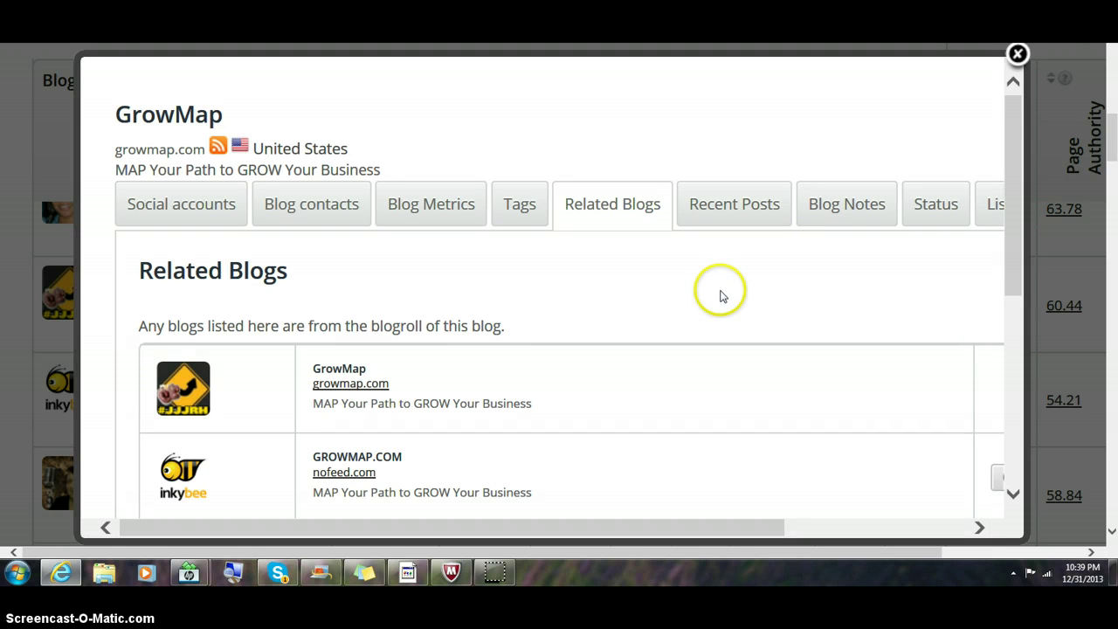
left_click(715, 209)
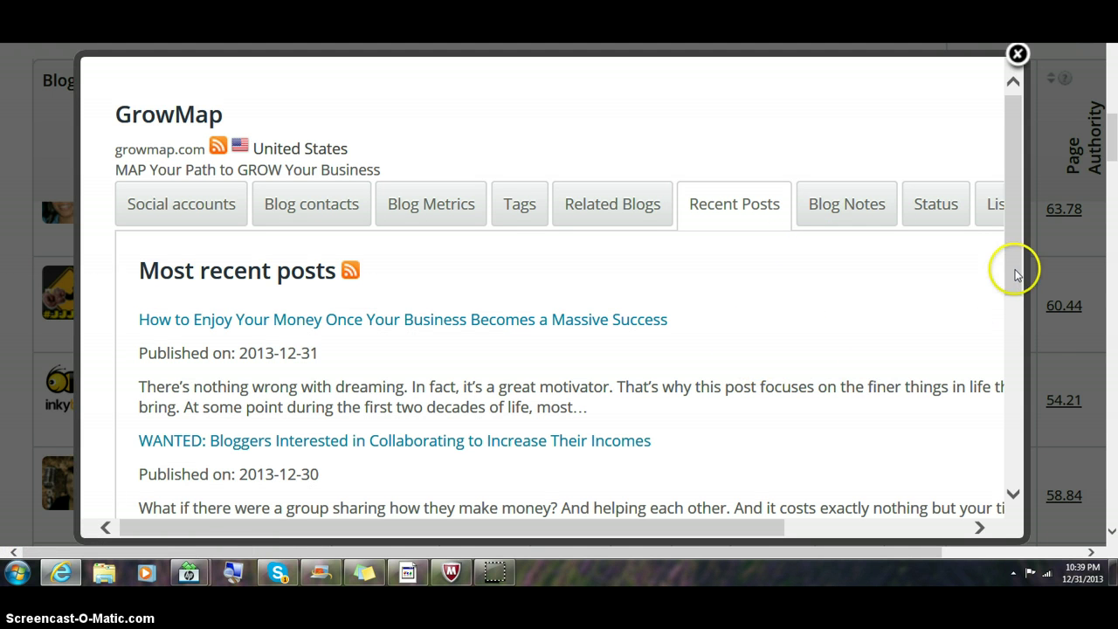
mouse_move(1016, 274)
left_mouse_down()
mouse_move(1005, 430)
mouse_move(1016, 277)
left_mouse_up()
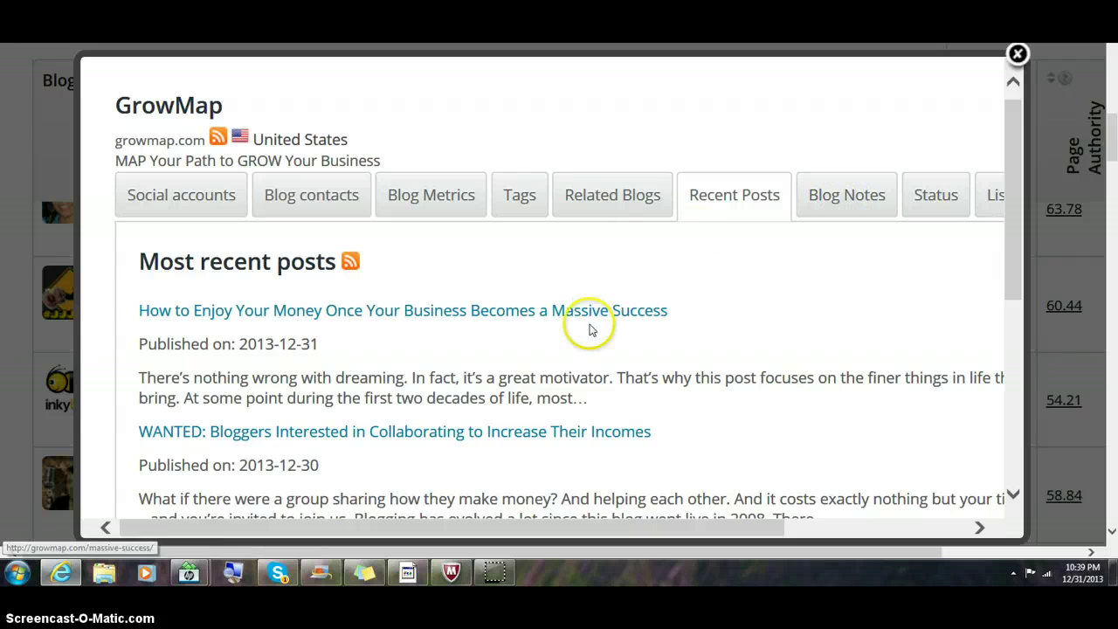
left_click(832, 205)
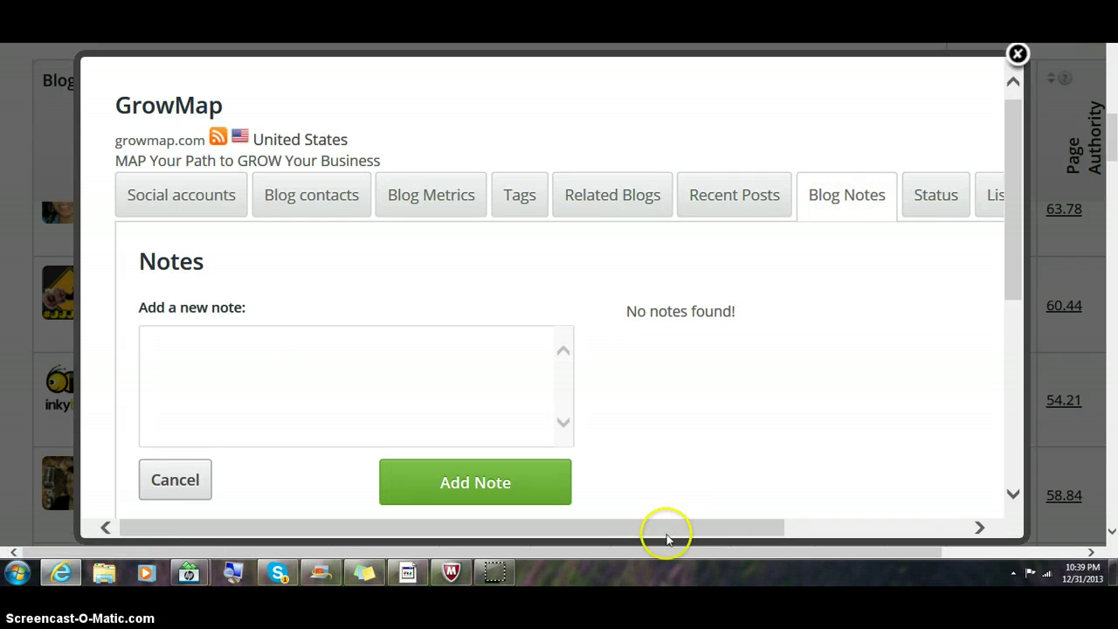
left_click_drag(666, 535, 790, 550)
Log a Twitter follow, blog comment and retweet for GrowMap dated 2013-12-31
left_click(932, 213)
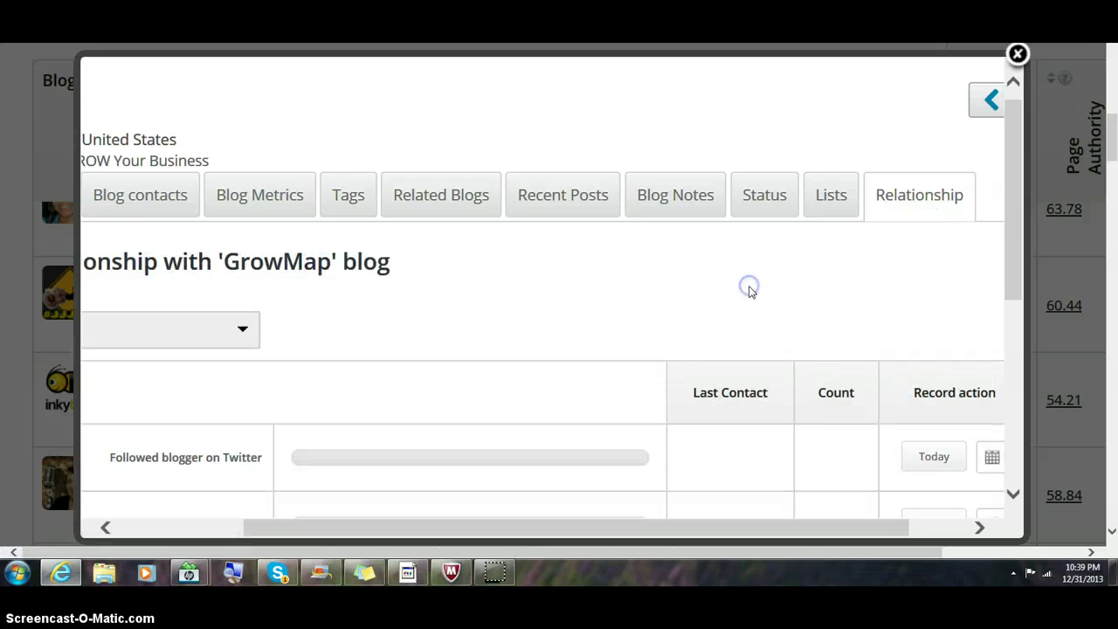
left_click(920, 459)
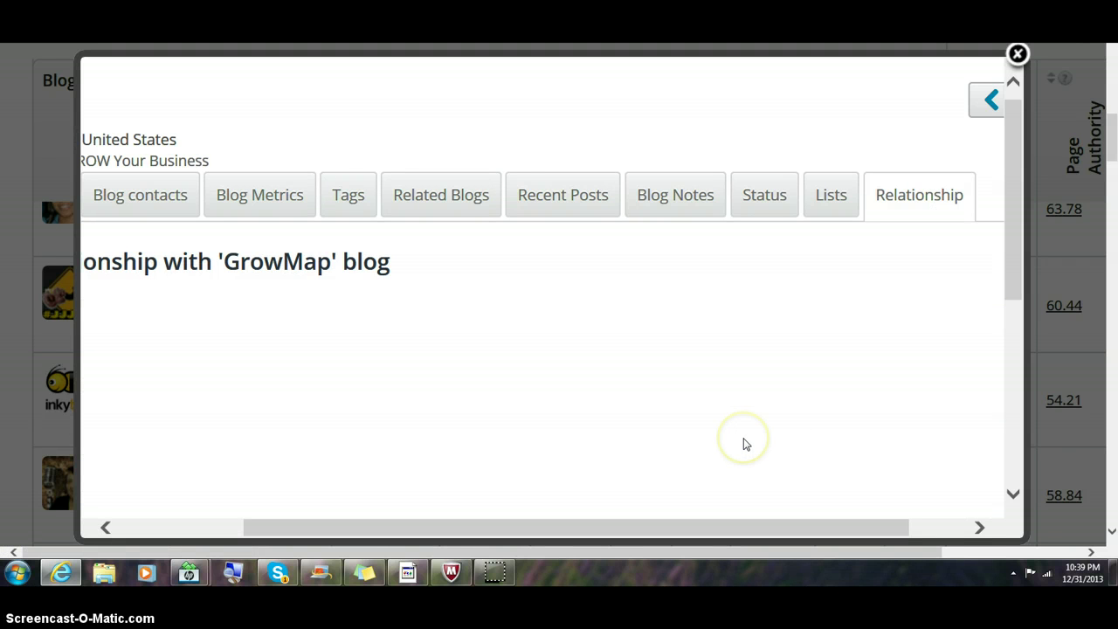
left_click_drag(1014, 297, 1011, 355)
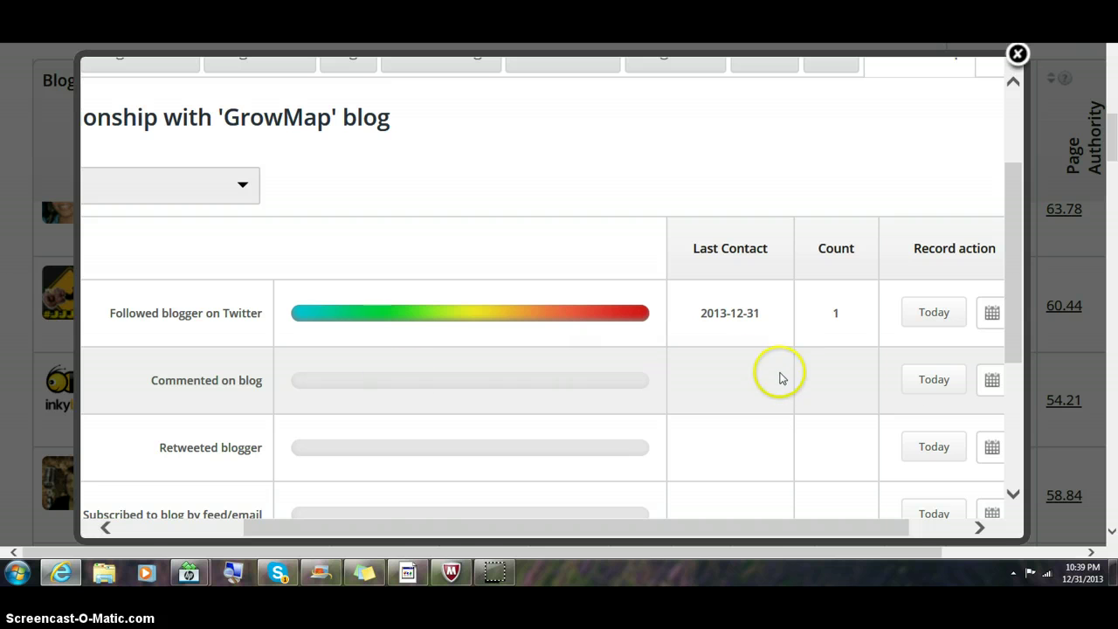
left_click(933, 380)
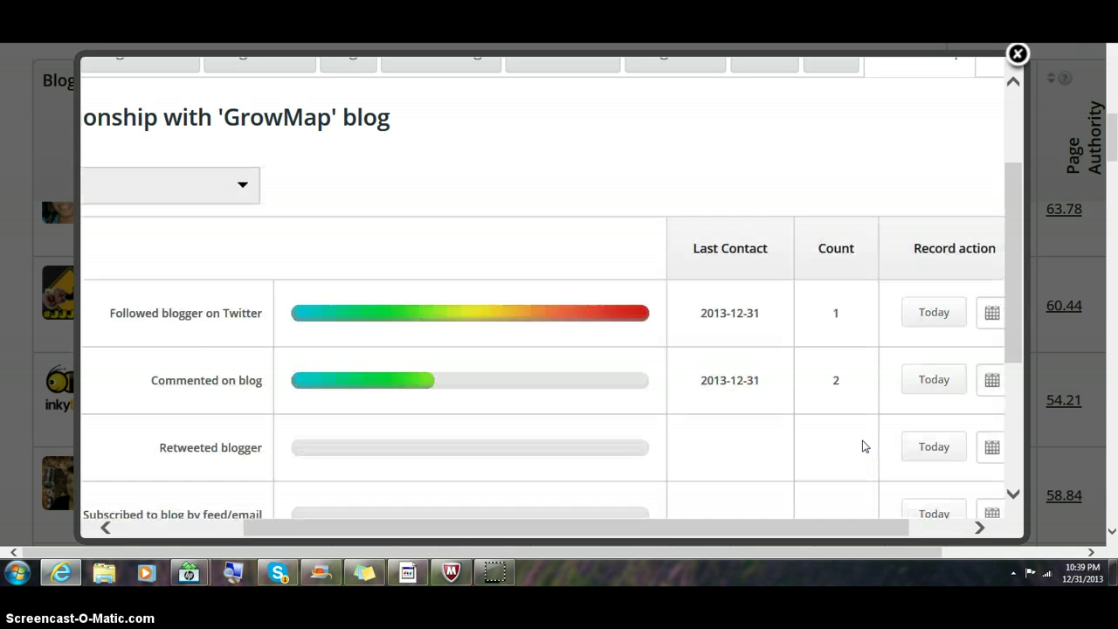
left_click(930, 447)
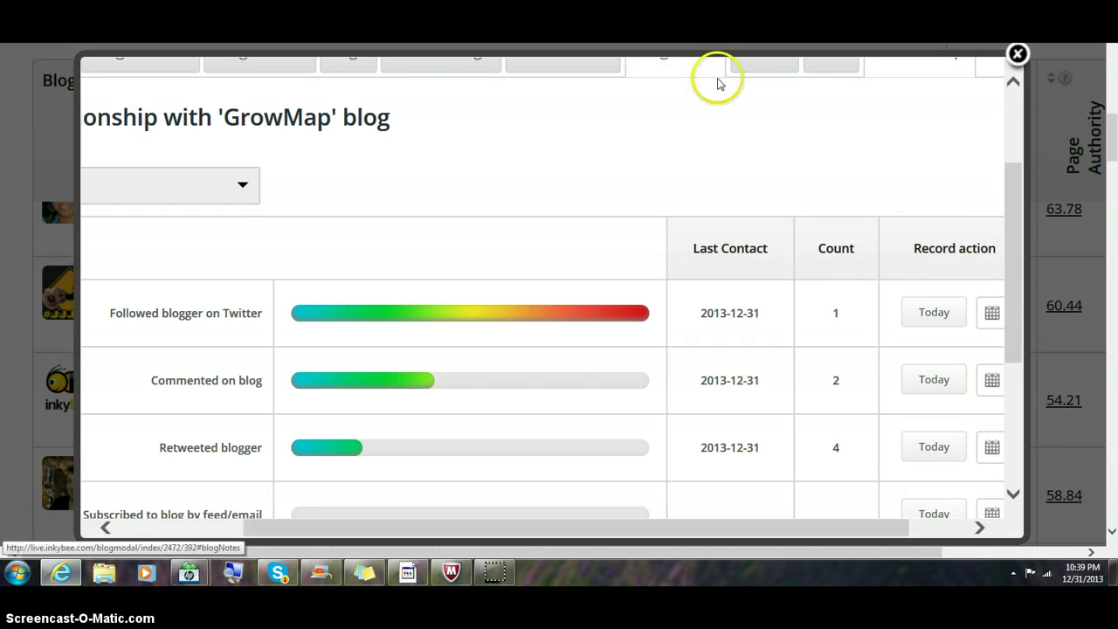
left_click_drag(1009, 194, 1009, 168)
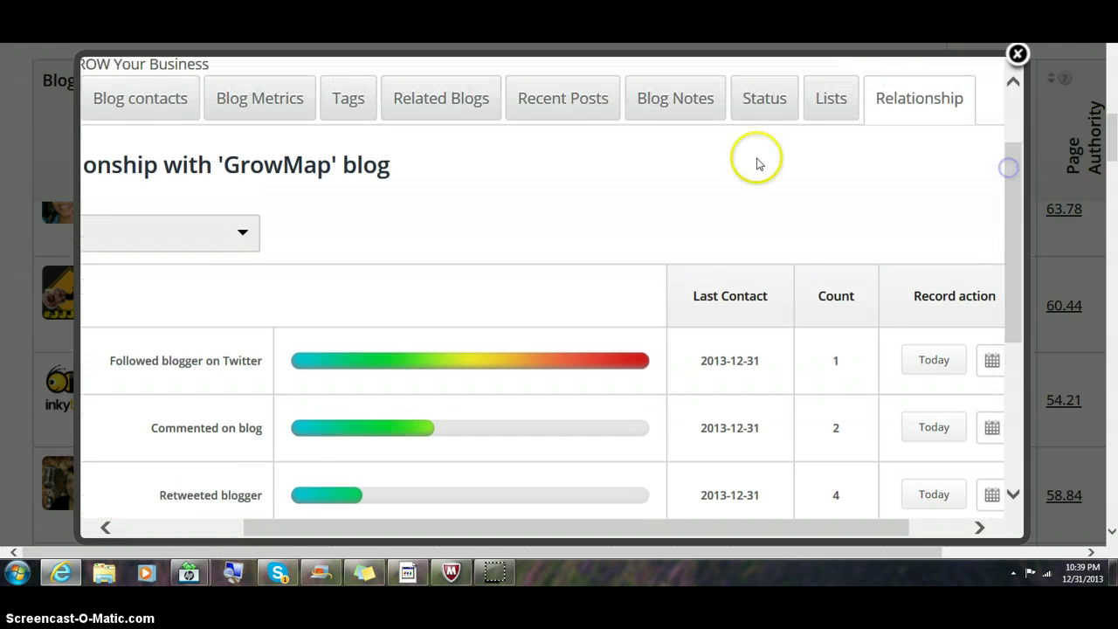
Add the note 'Commented on the blog about Blogger Mastermind' to GrowMap's blog notes
left_click(685, 101)
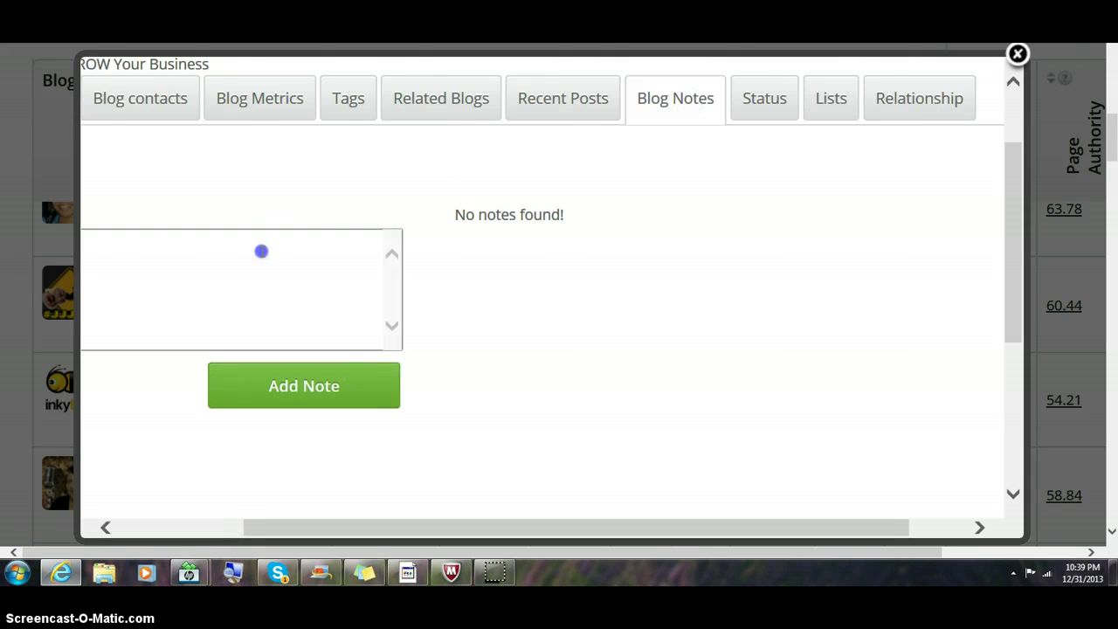
left_click(261, 251)
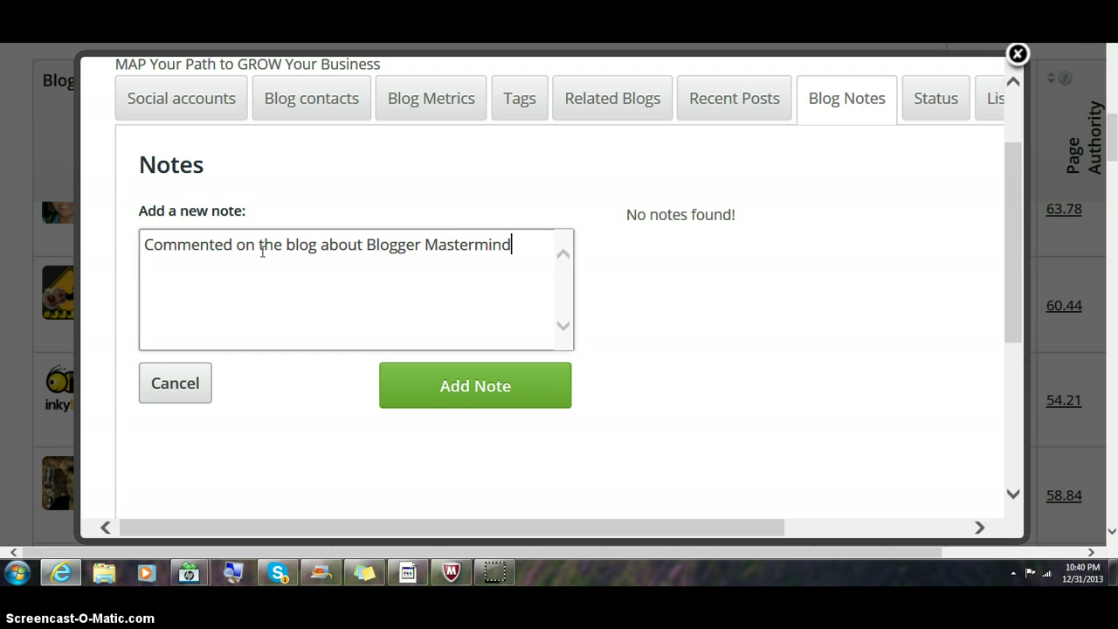
left_click(460, 392)
left_click(744, 284)
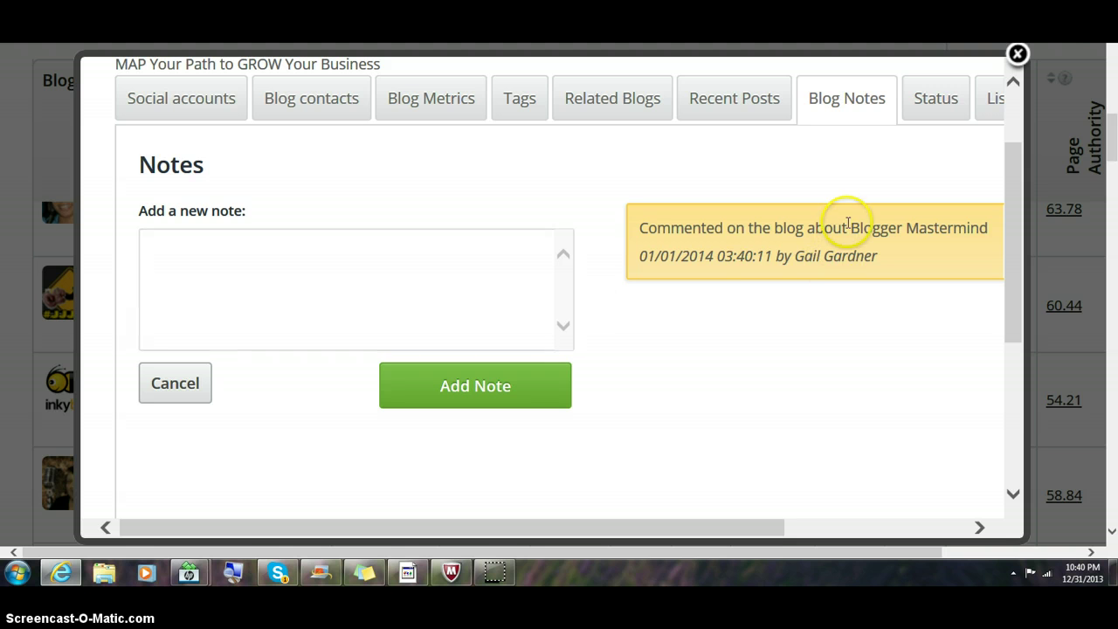
Check GrowMap's processing status and the lists containing it, such as growmap collaborators and Marketing
left_click(933, 98)
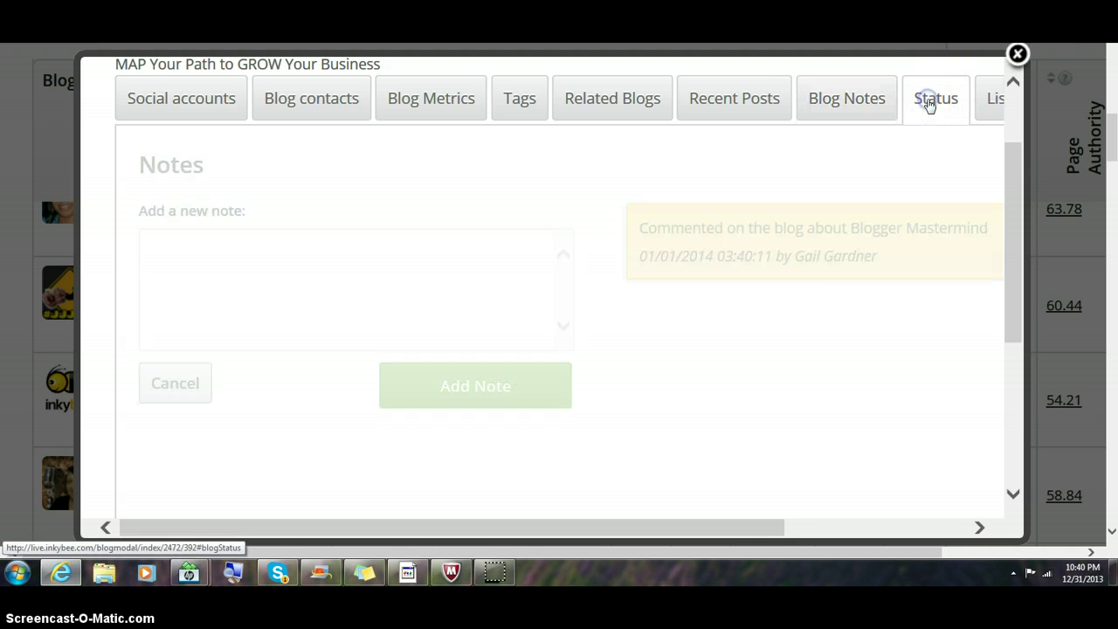
left_click_drag(774, 528, 889, 541)
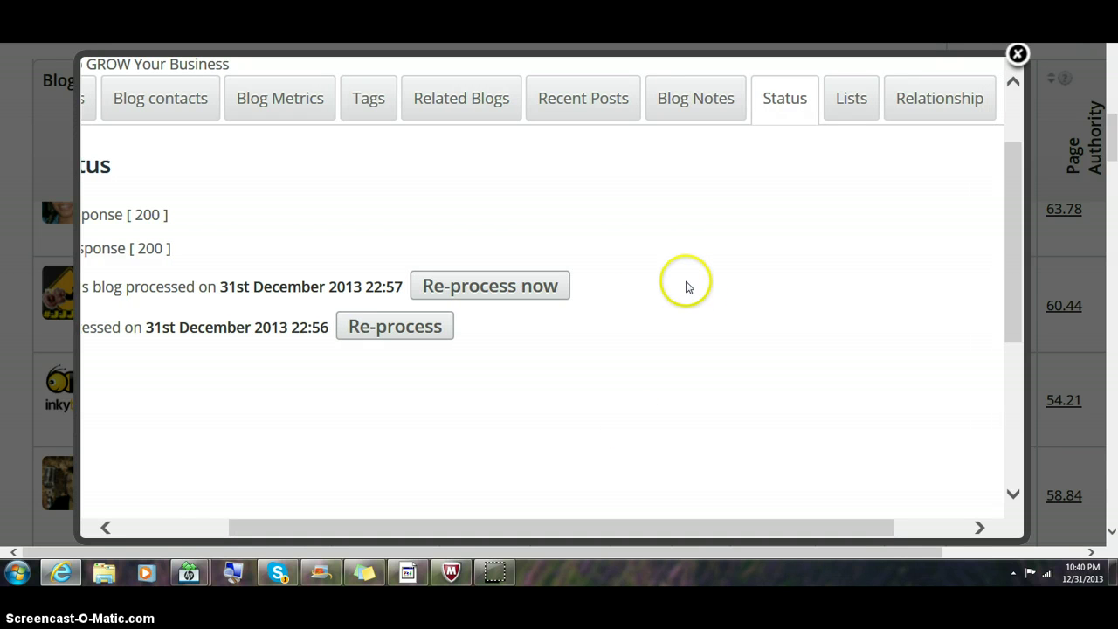
left_click(846, 105)
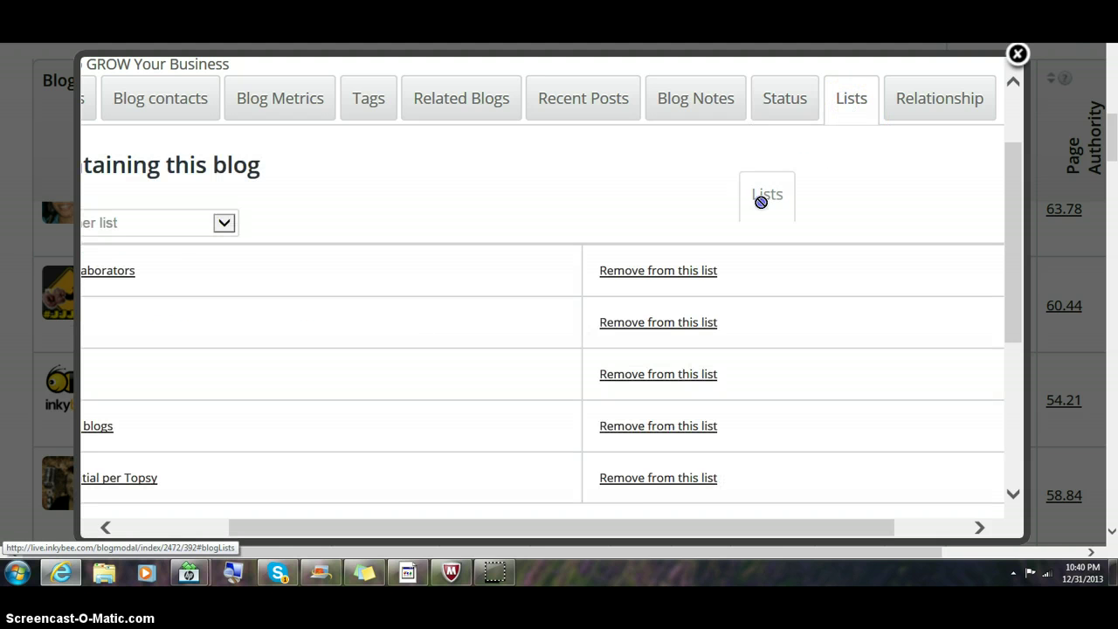
left_click_drag(651, 531, 509, 541)
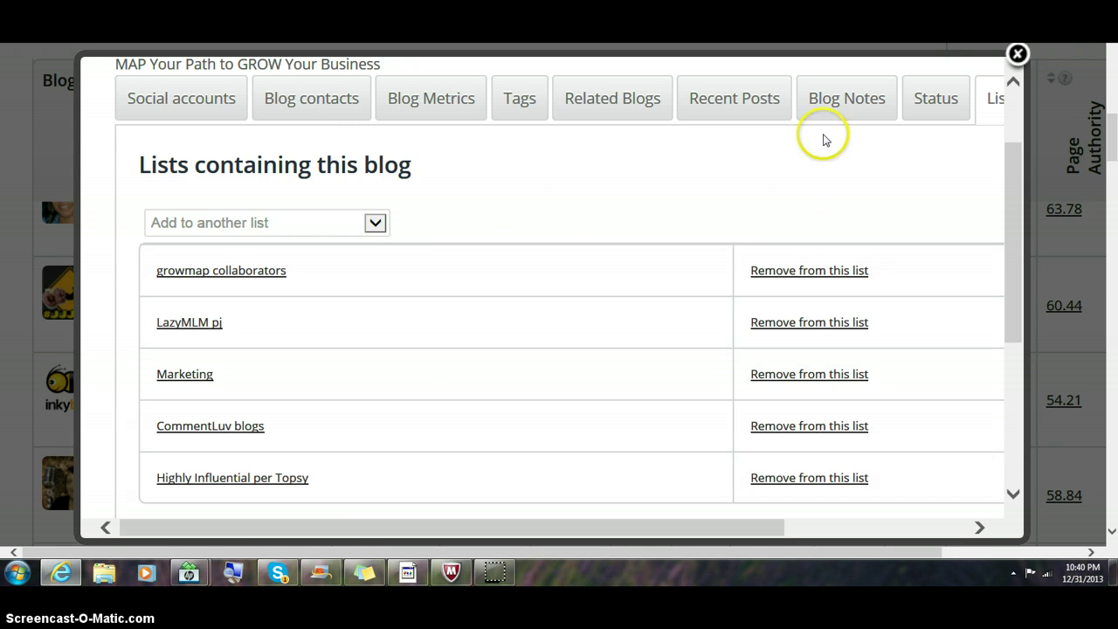
left_click(1011, 101)
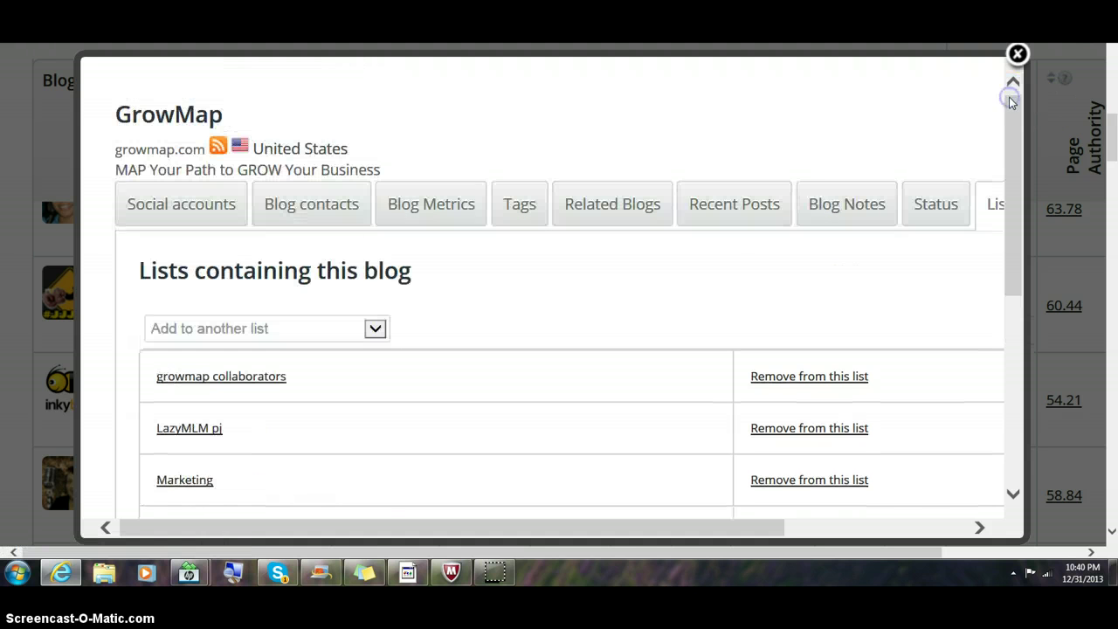
left_click(837, 220)
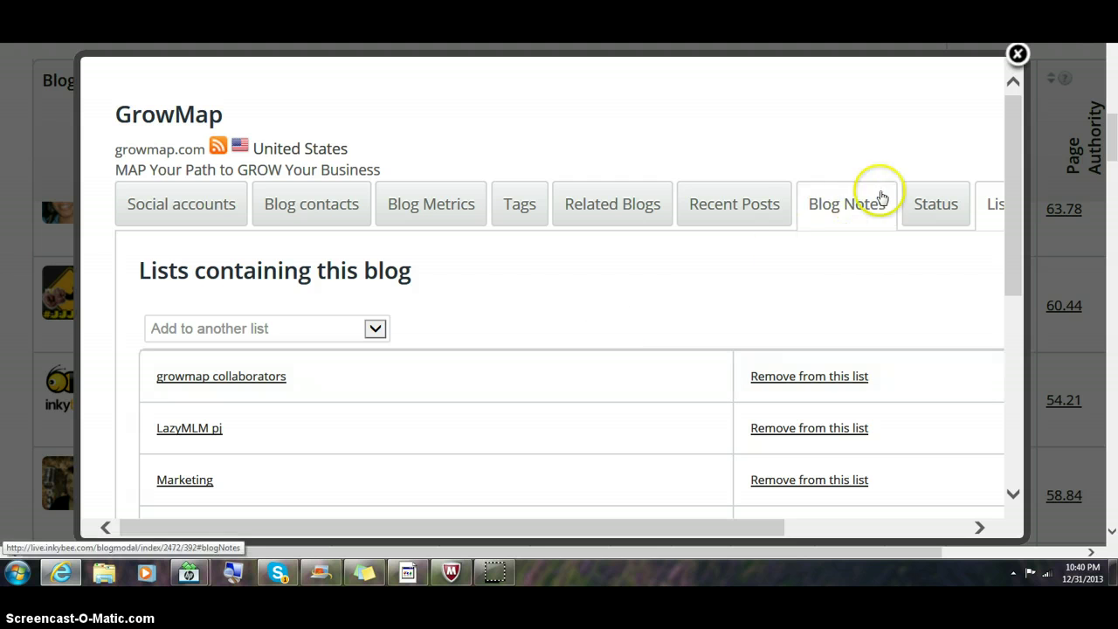
Close the GrowMap details and dismiss the Add Blogs form without adding any blogs
left_click(1016, 56)
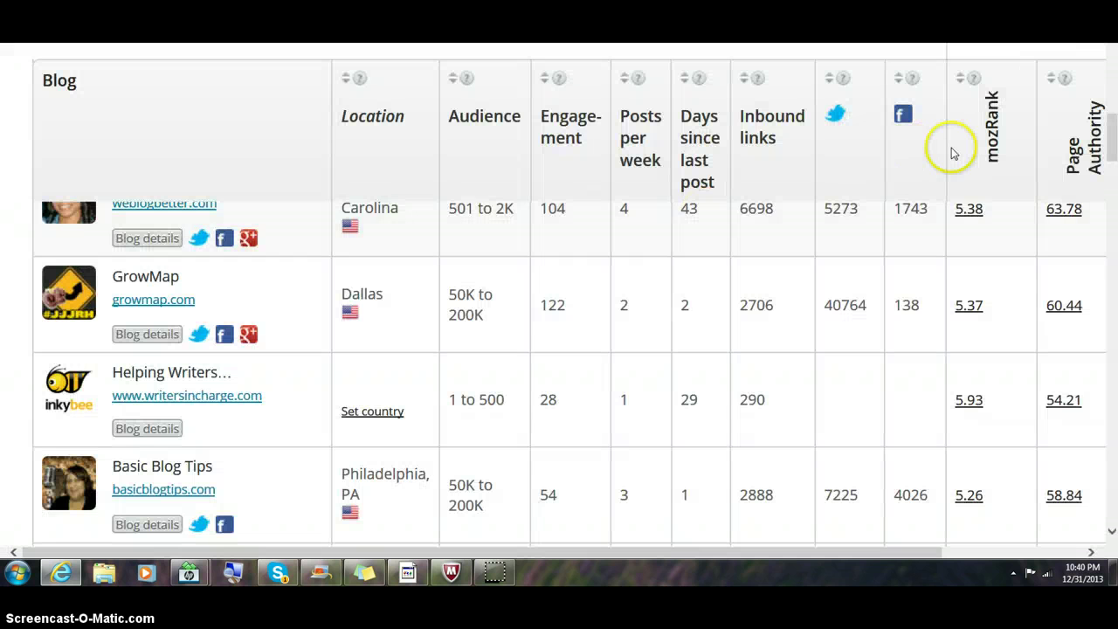
left_click_drag(1111, 131, 1113, 80)
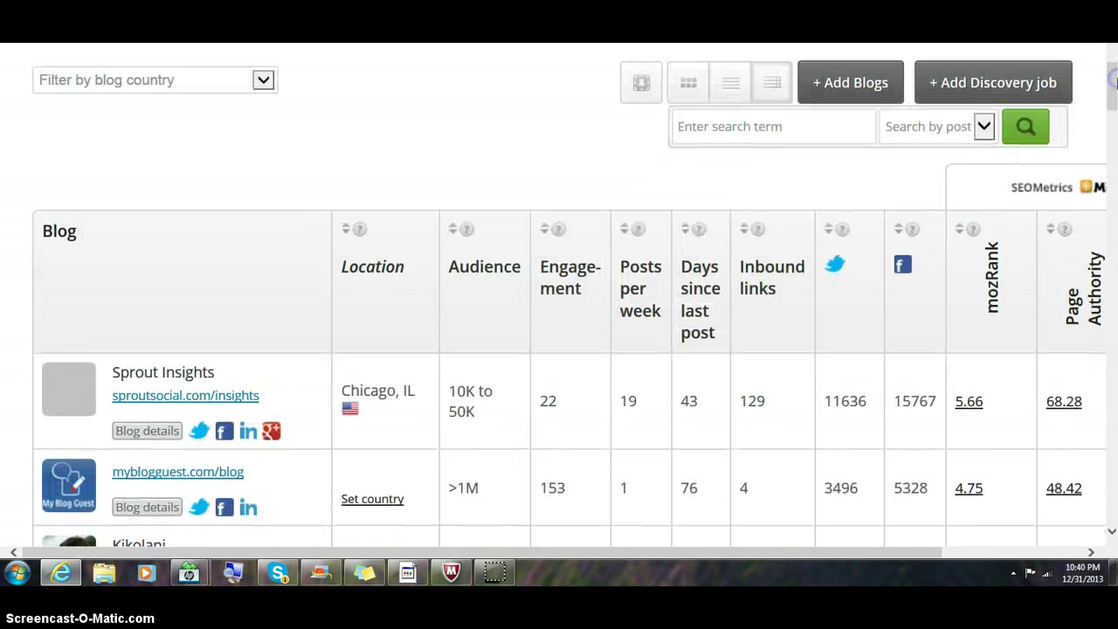
left_click(848, 87)
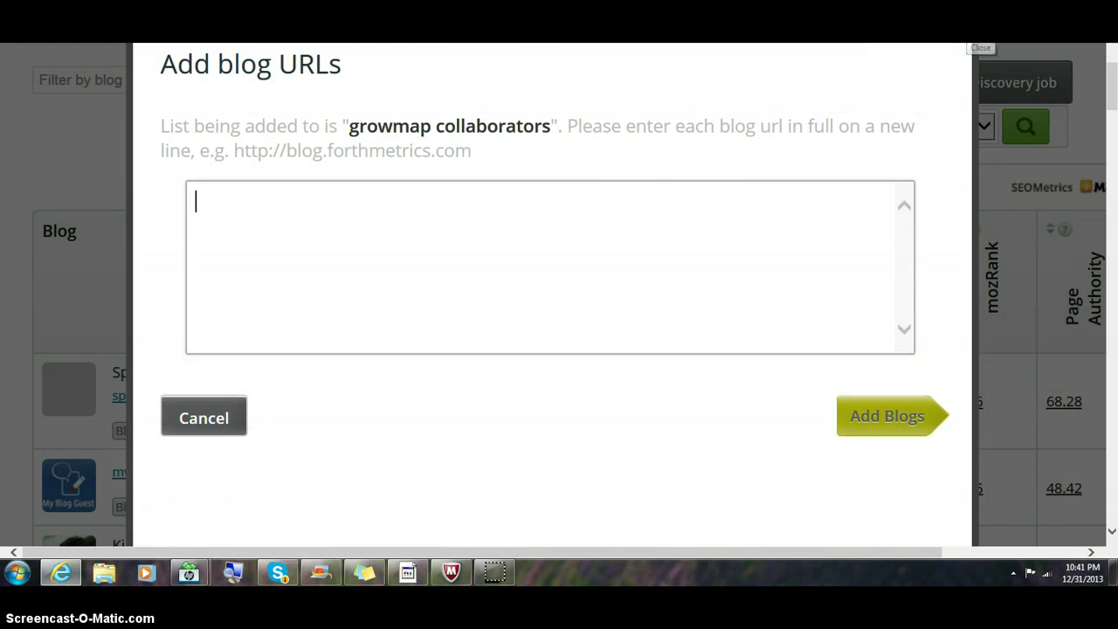
left_click(981, 48)
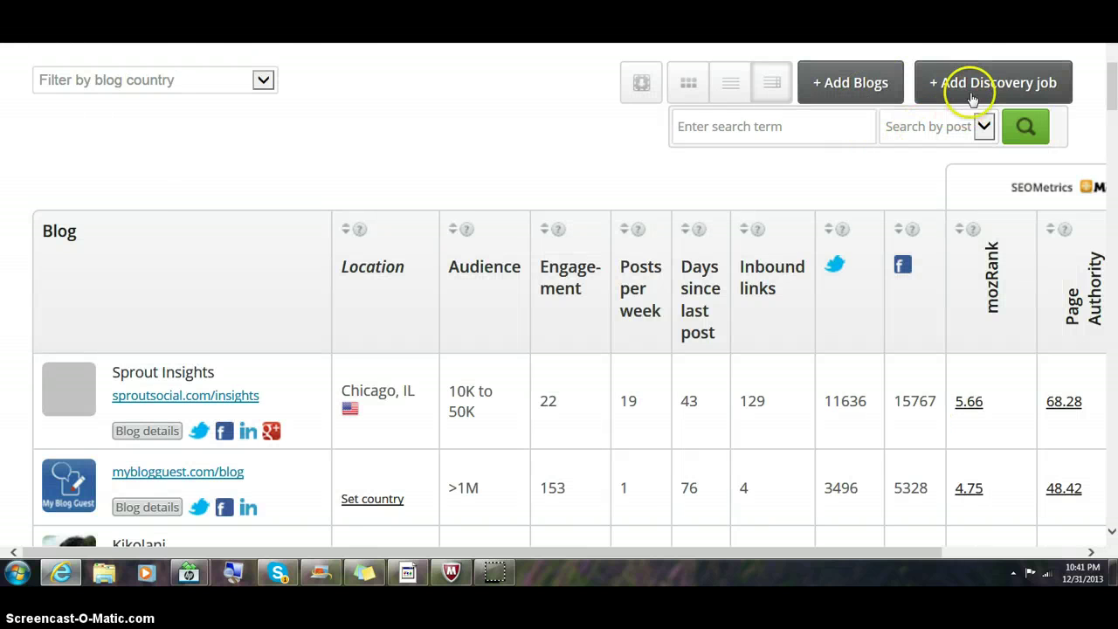
Create a discovery job for bloggers who used the term 'commentluv'
left_click(975, 87)
left_click(340, 387)
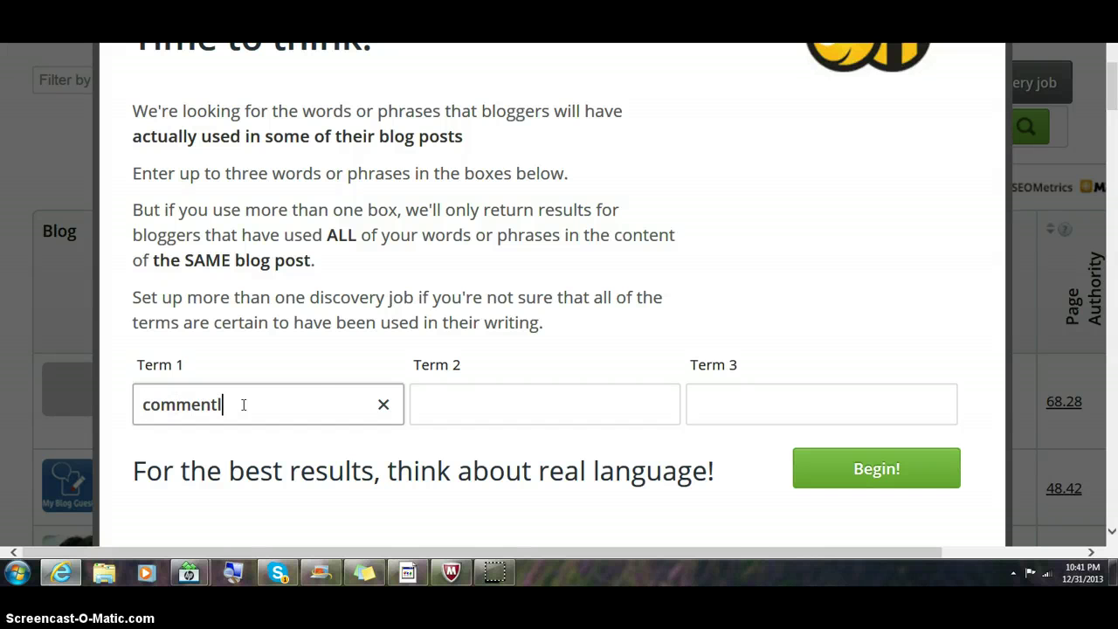
left_click(859, 471)
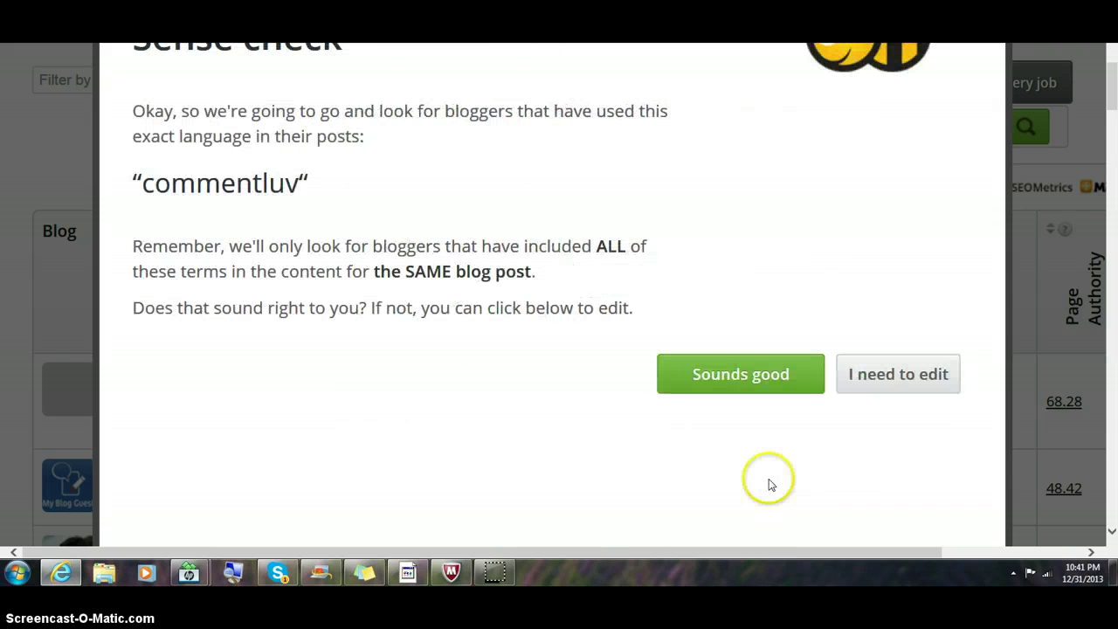
left_click(727, 370)
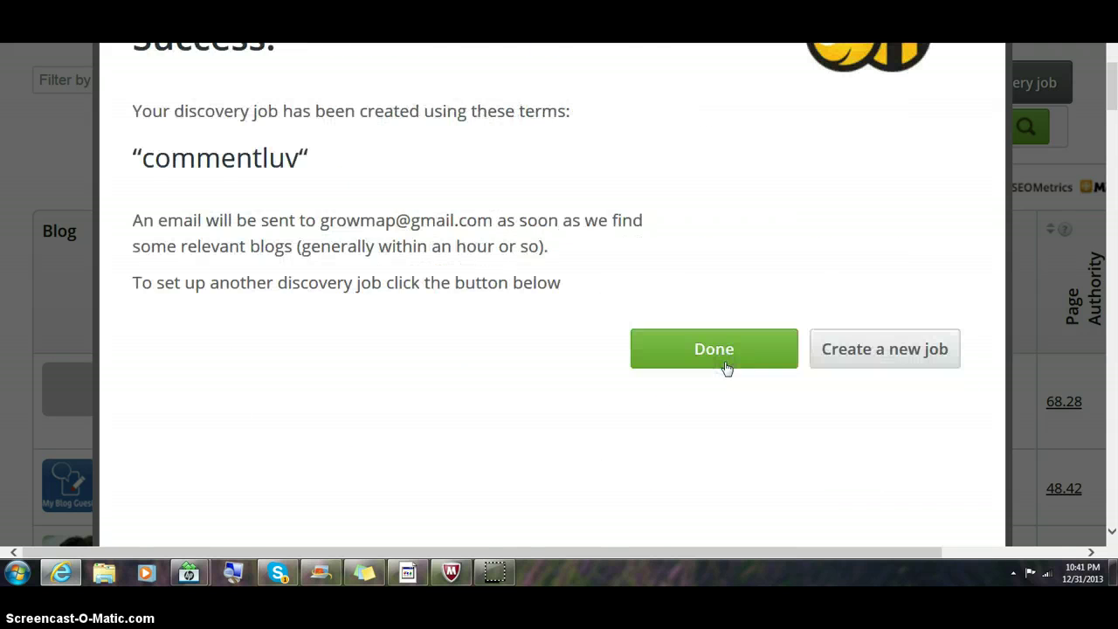
left_click(714, 349)
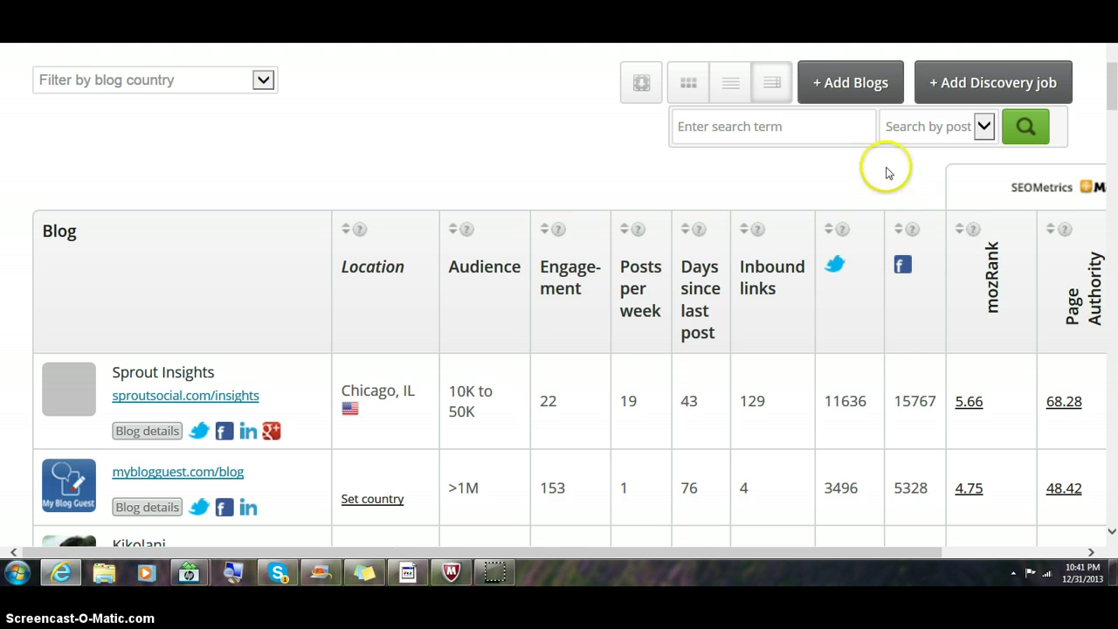
Dismiss the discovery tip, then open the Music list with its 2 blogs from Your lists
left_click(980, 88)
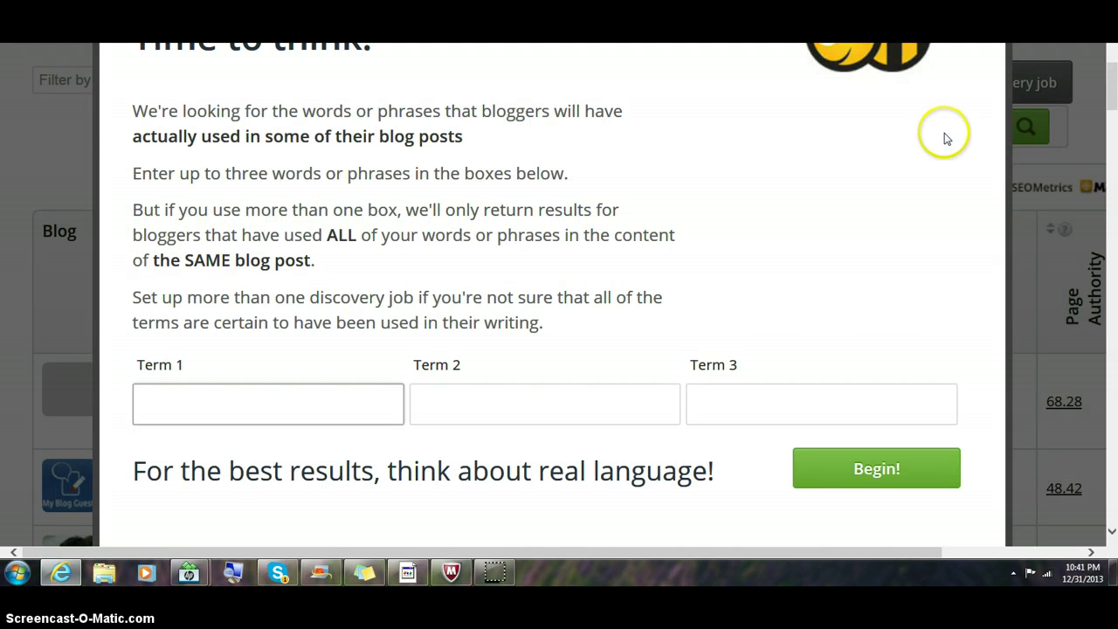
left_click_drag(1112, 94, 1112, 50)
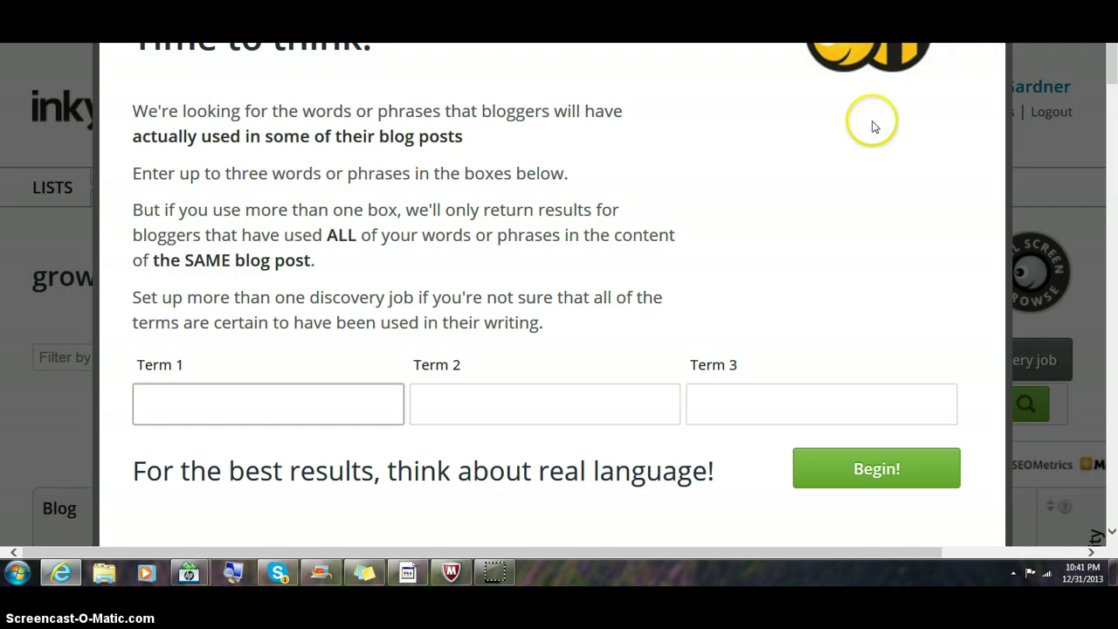
key("Escape")
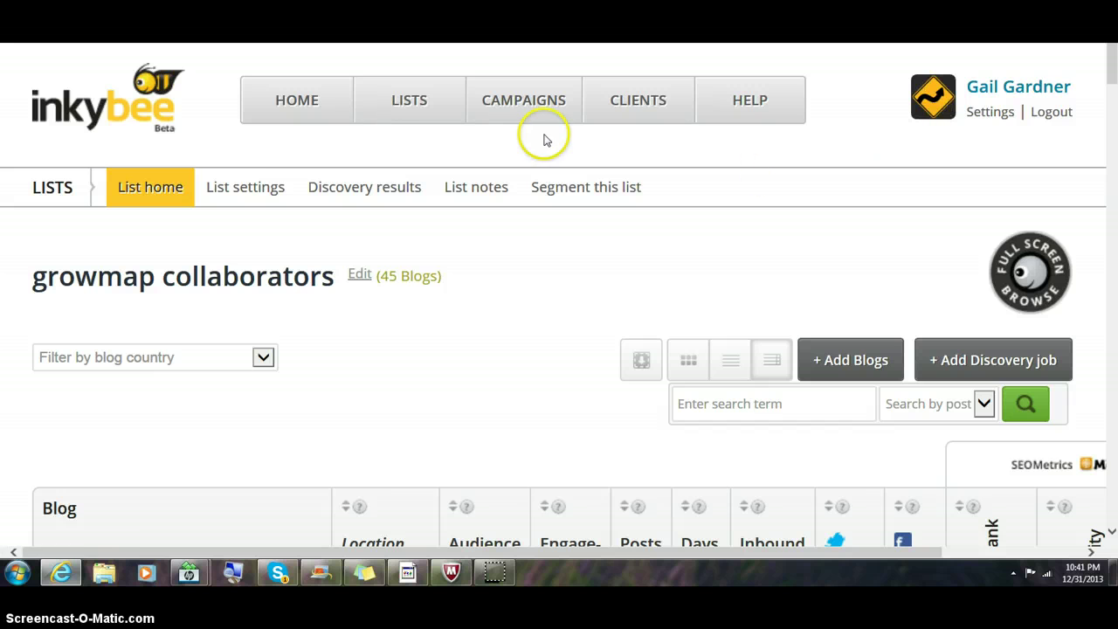
left_click(407, 103)
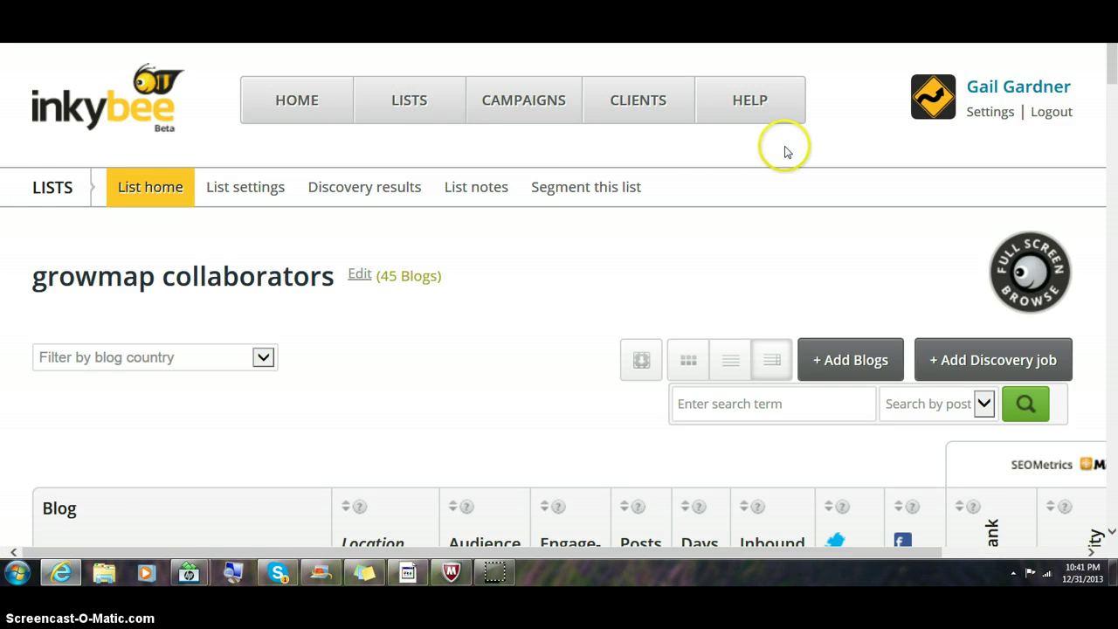
left_click_drag(1107, 56, 1080, 364)
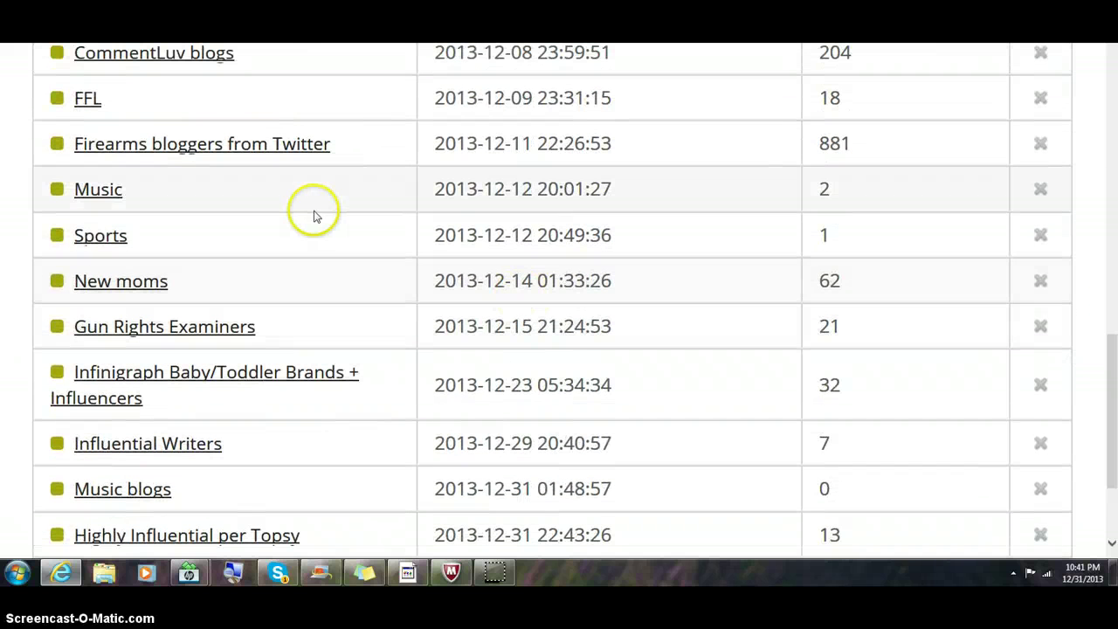
left_click(103, 190)
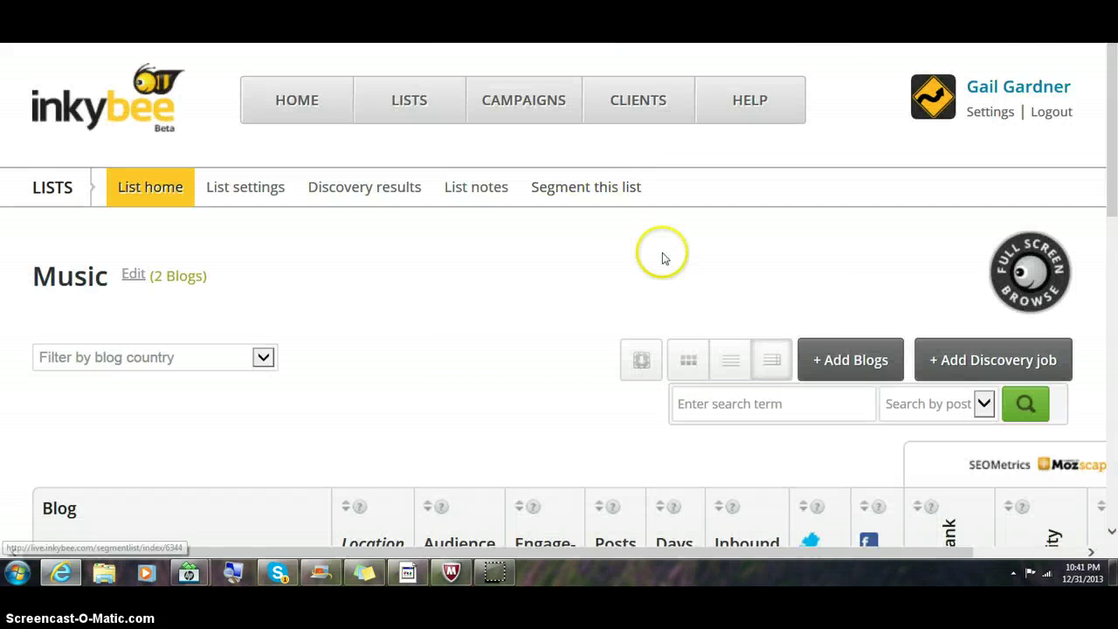
In the Music list's discovery results, toggle the one direction re-run switch off and back on
left_click(390, 193)
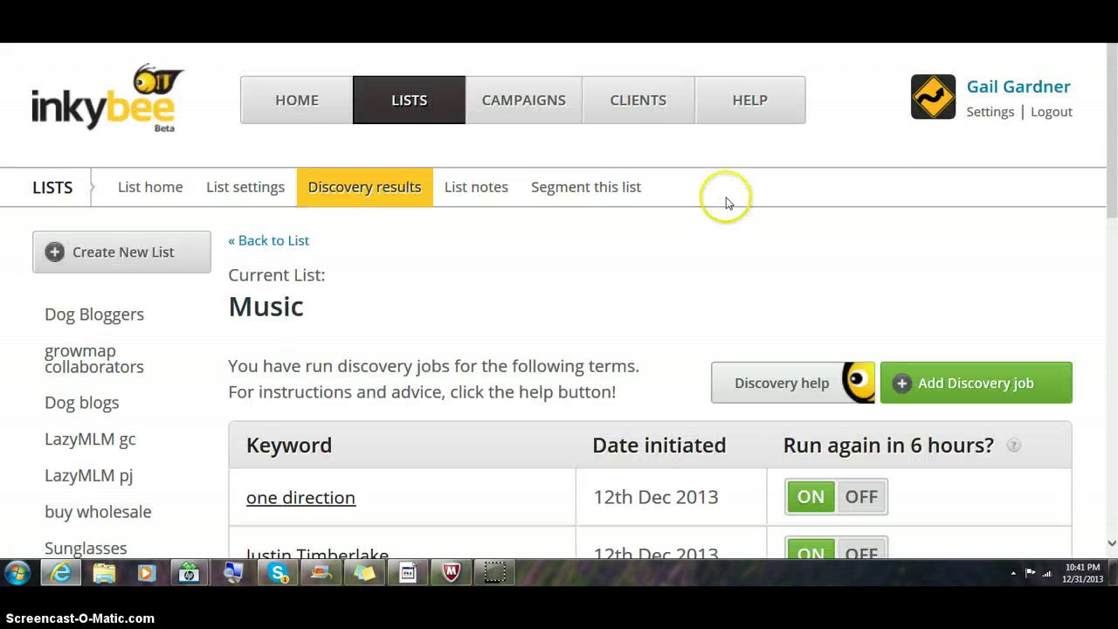
left_click_drag(1111, 113, 1114, 221)
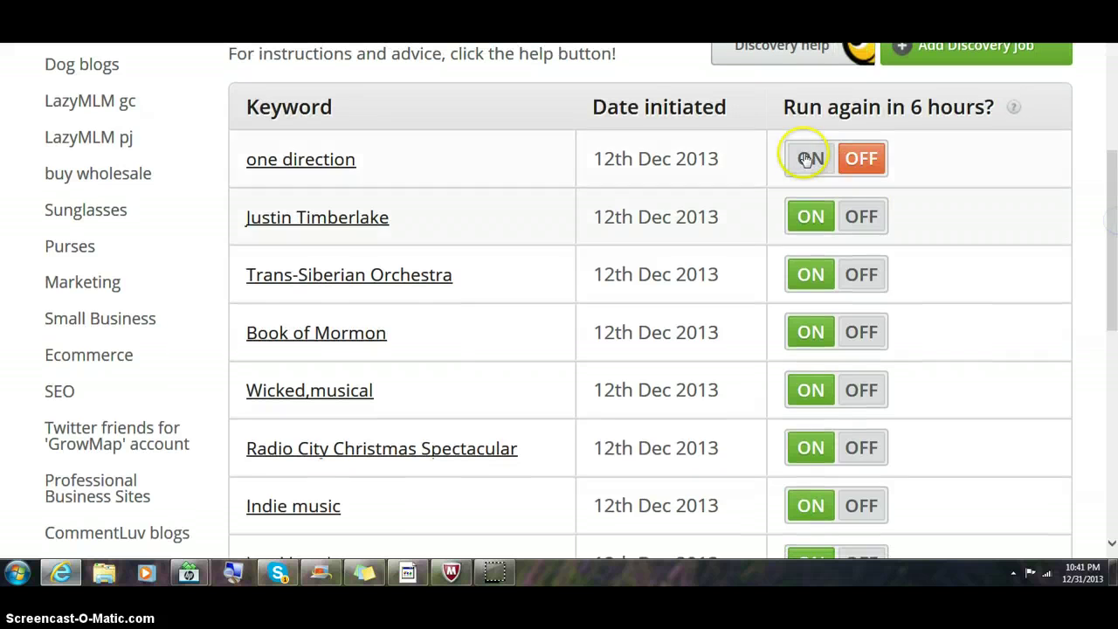
left_click(881, 157)
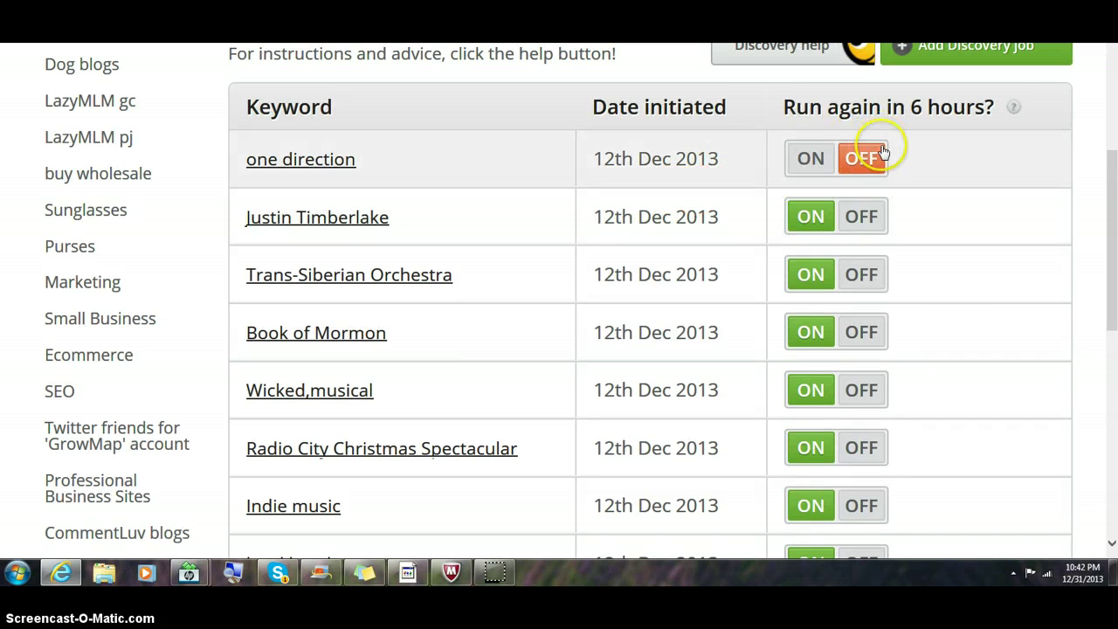
left_click(838, 166)
left_click(856, 160)
left_click(852, 159)
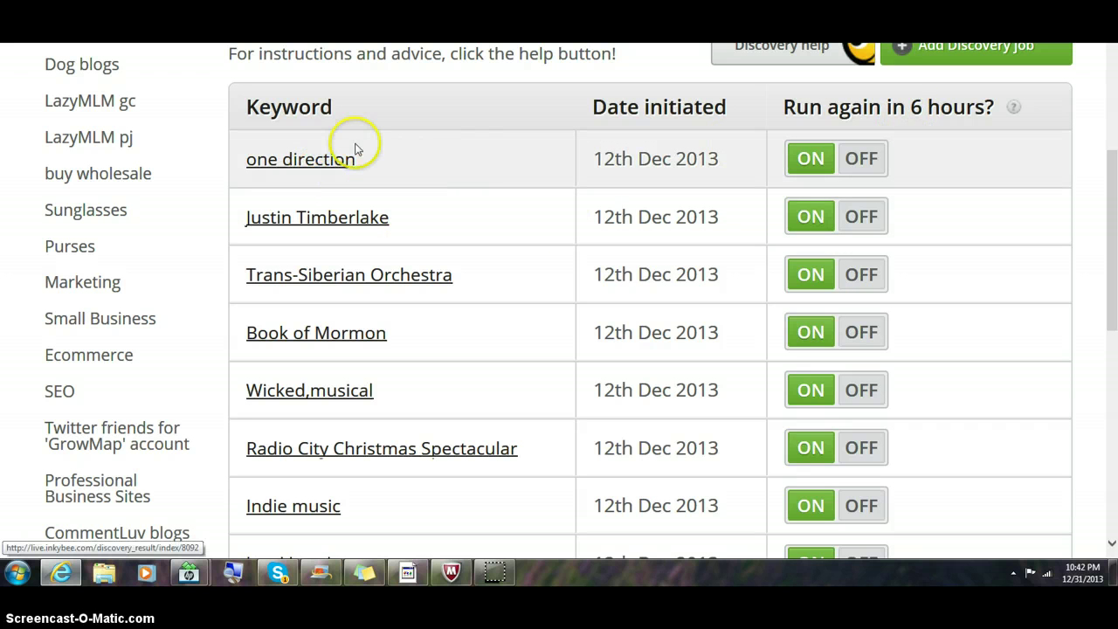
View the one direction results, suggesting blogs like Cambio, Unreality TV and Sugarscape
left_click(315, 168)
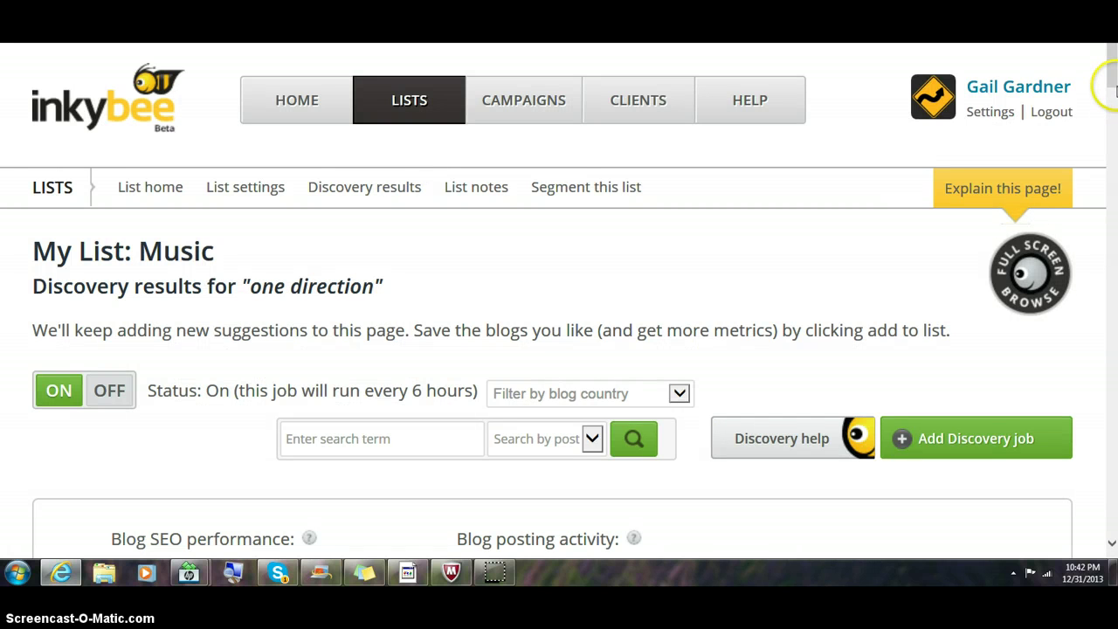
left_click_drag(1112, 83, 1113, 145)
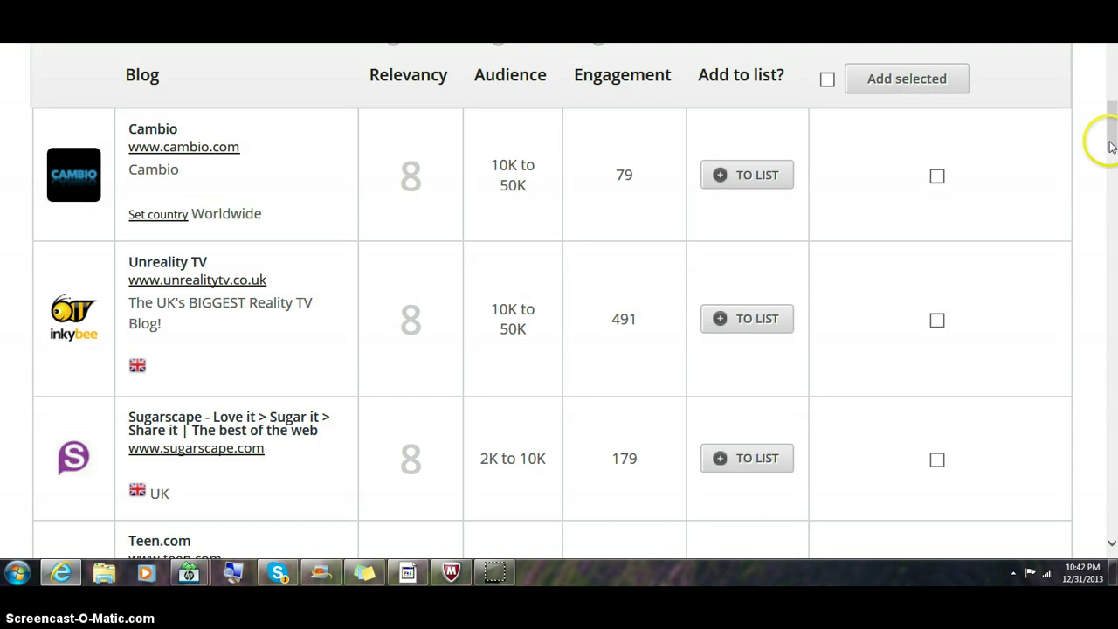
left_click_drag(1111, 144, 1098, 54)
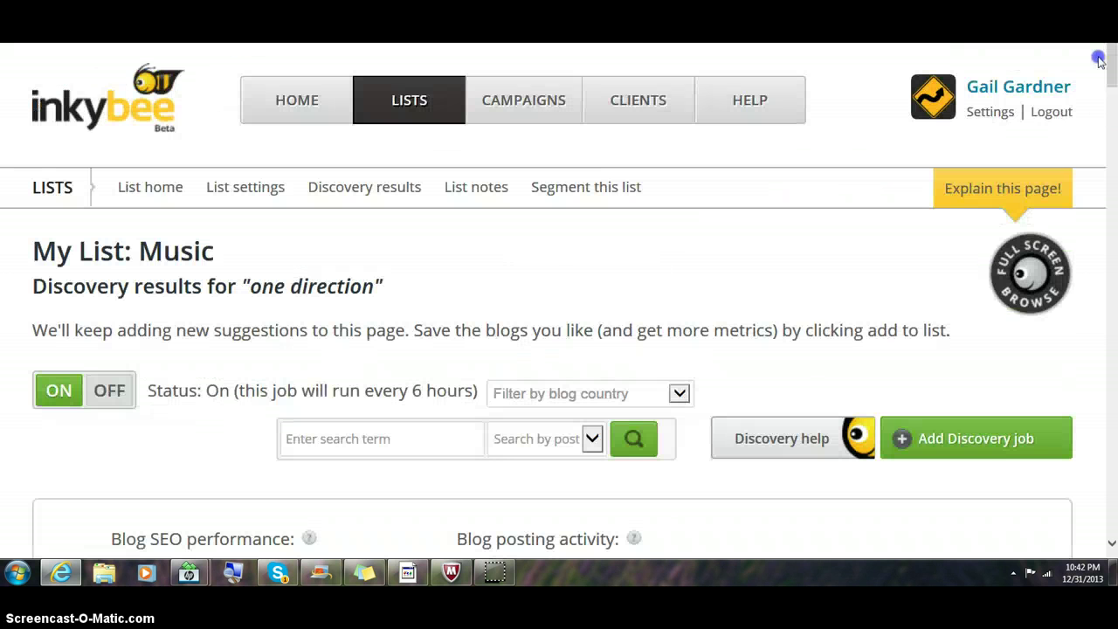
Open the growmap collaborators list and bring its blog table into view
left_click(395, 103)
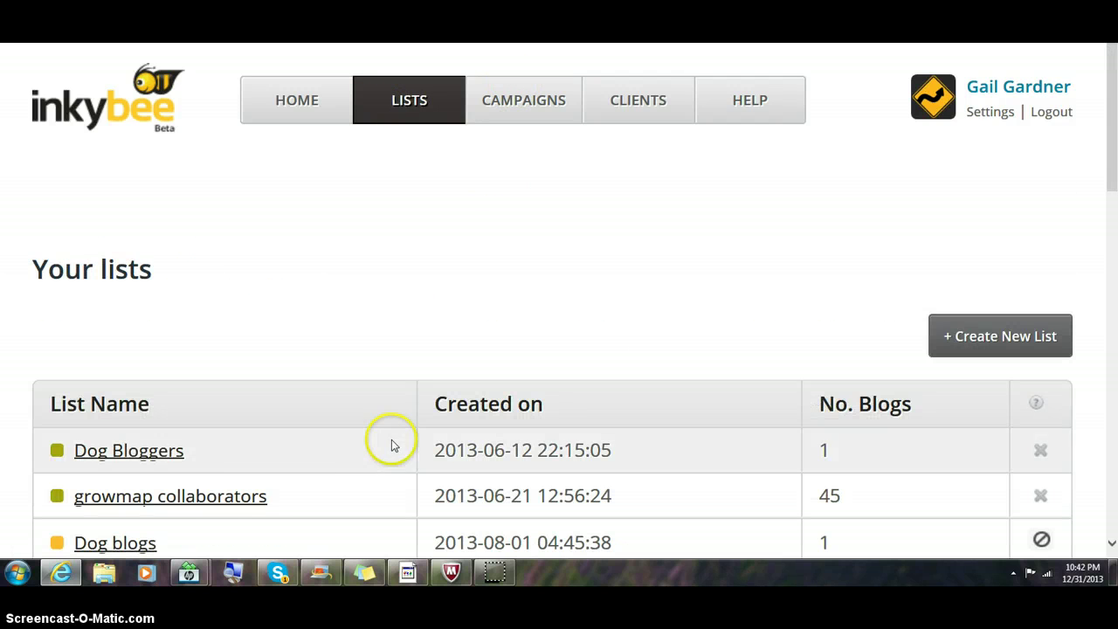
left_click(215, 497)
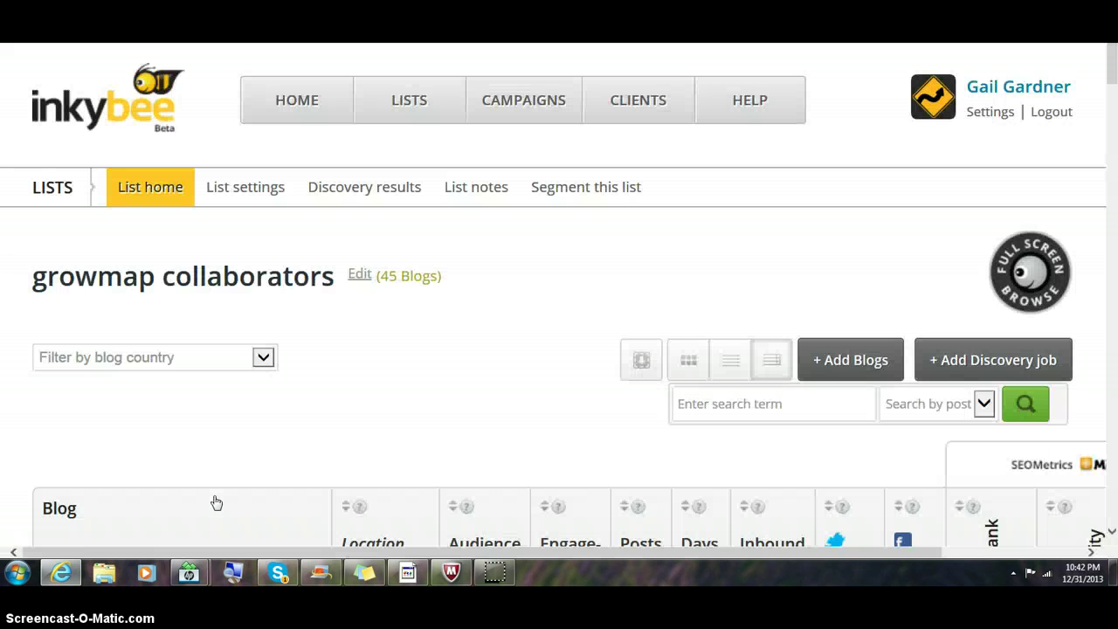
left_click(1114, 118)
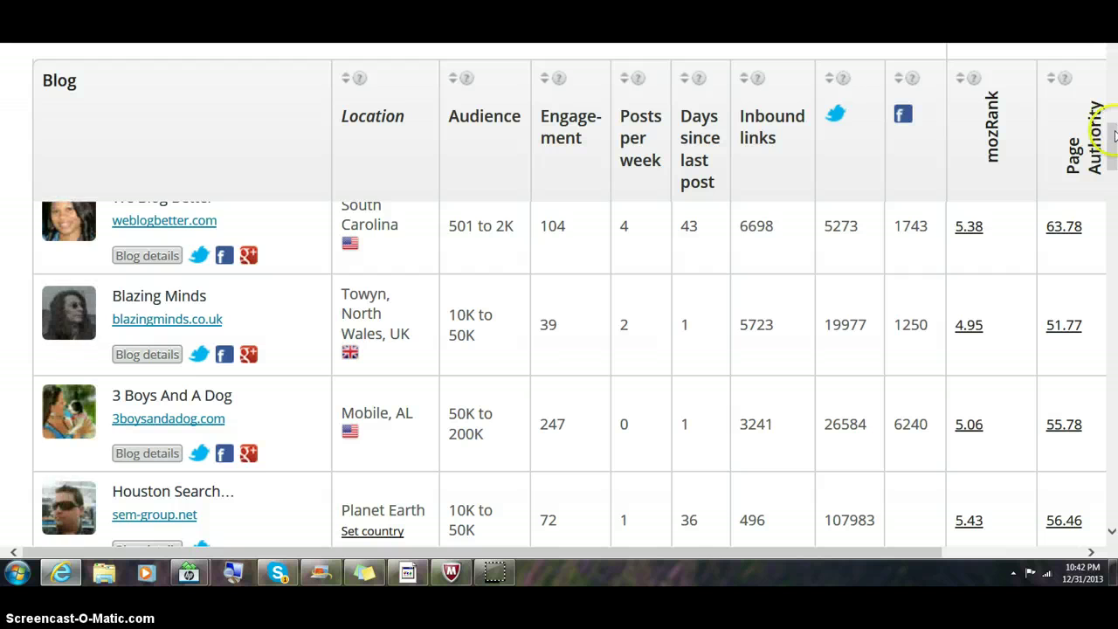
left_click_drag(1114, 130, 1113, 59)
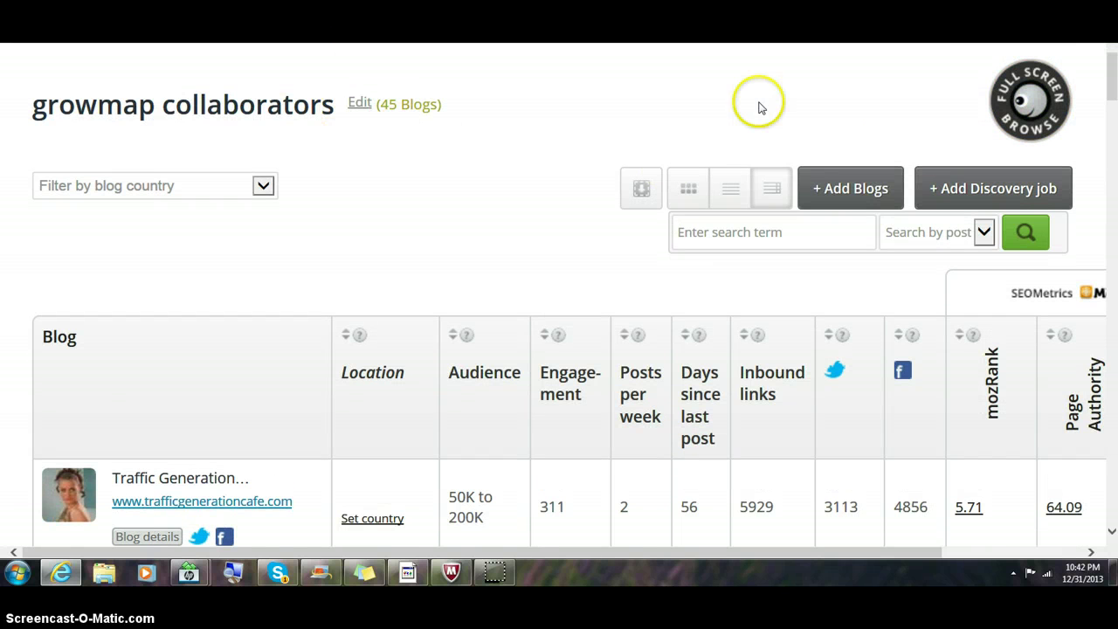
left_click_drag(1114, 77, 1114, 48)
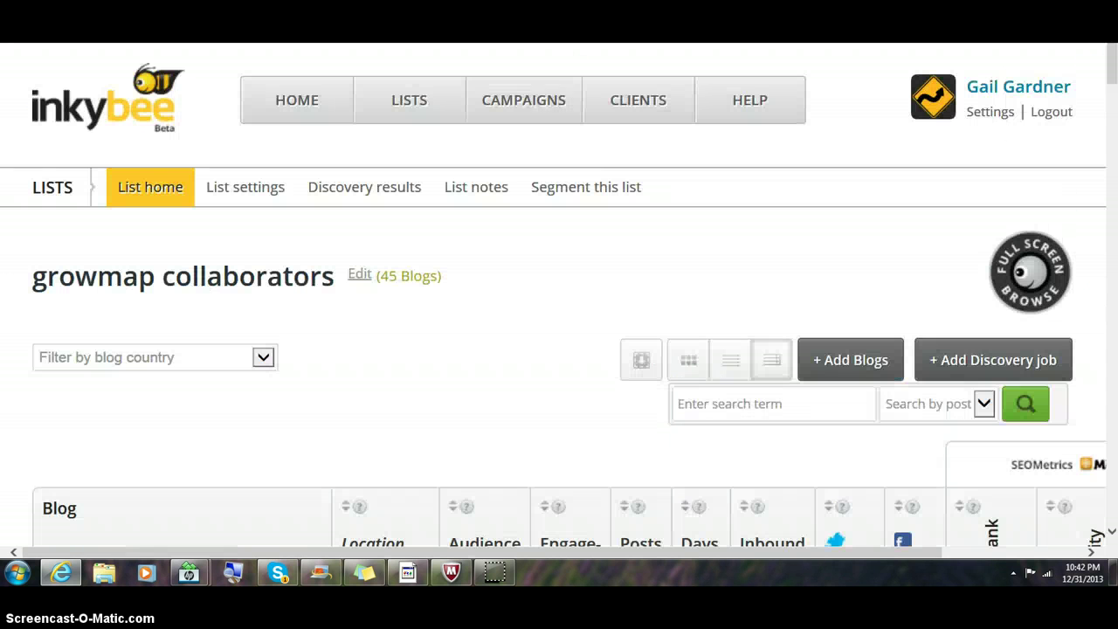
Open the CommentLuv blogs list of 204 blogs and scroll through its metrics table
left_click(430, 112)
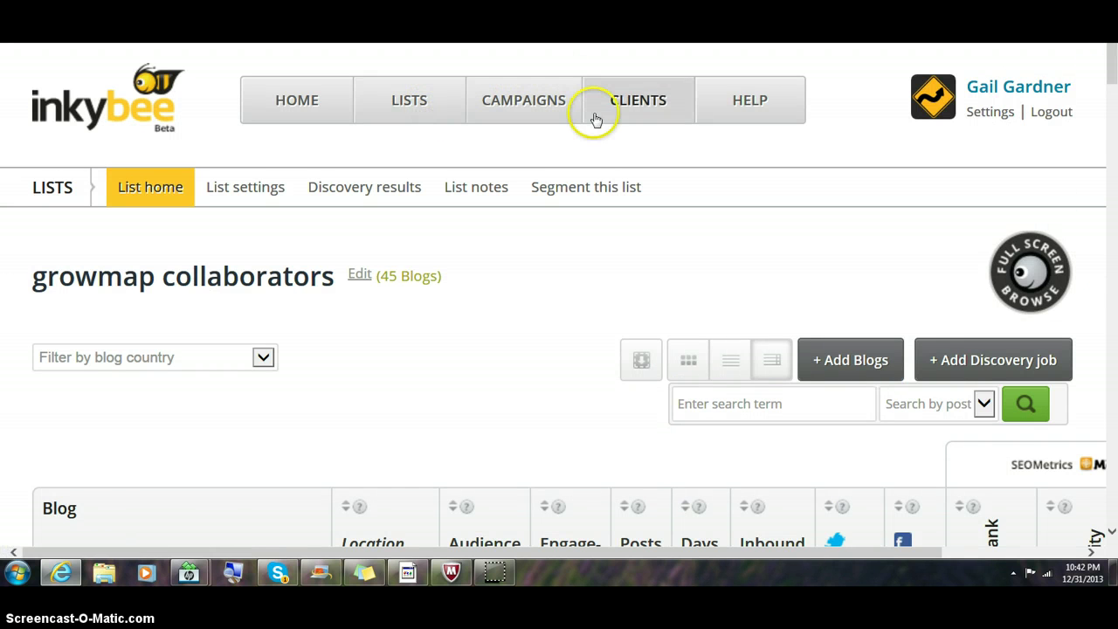
left_click_drag(1114, 61, 1098, 288)
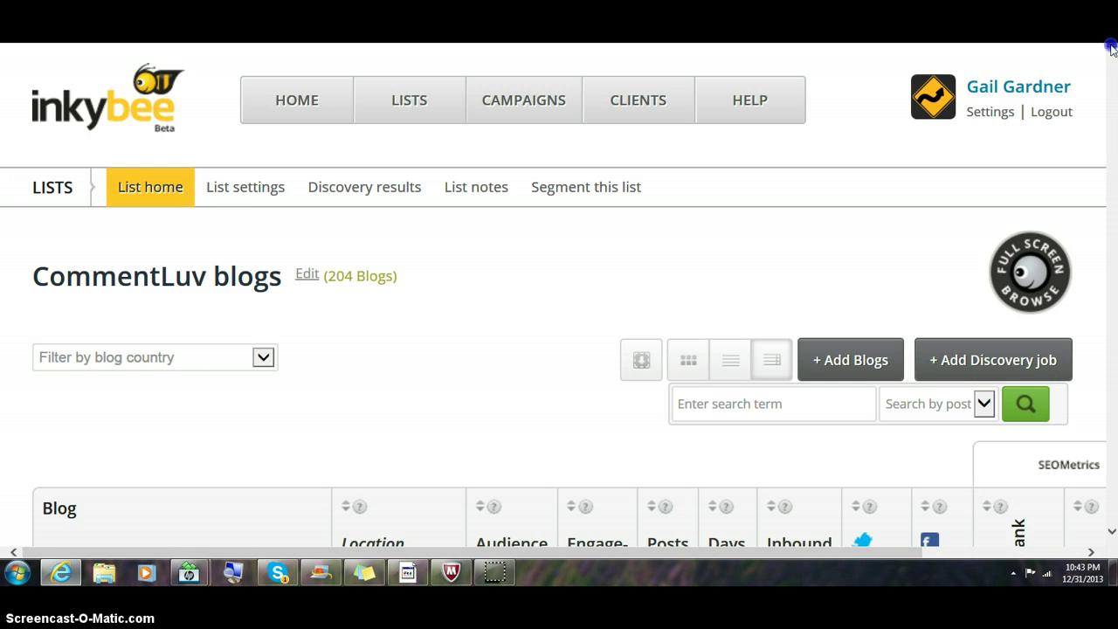
scroll(956, 217, "down", 10)
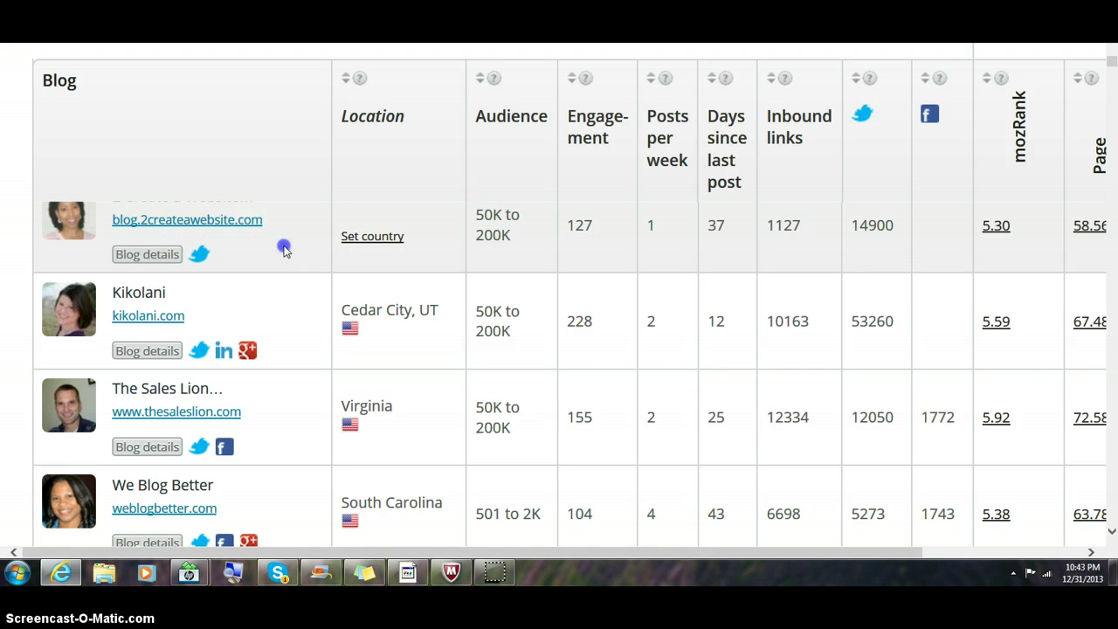
left_click_drag(301, 248, 390, 127)
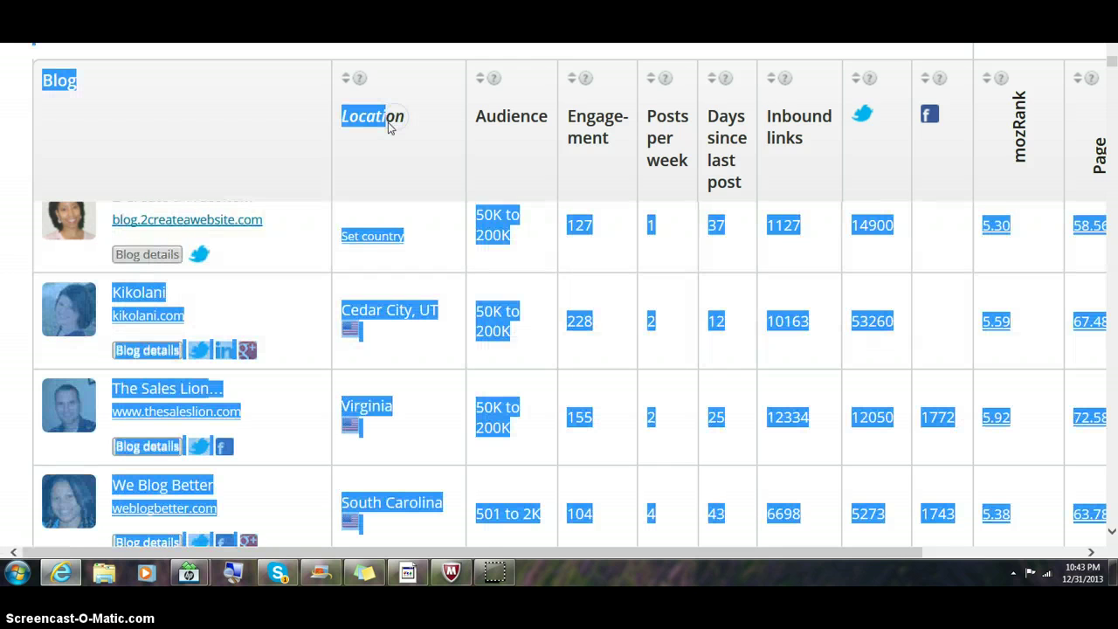
scroll(390, 127, "down", 5)
left_click(6, 207)
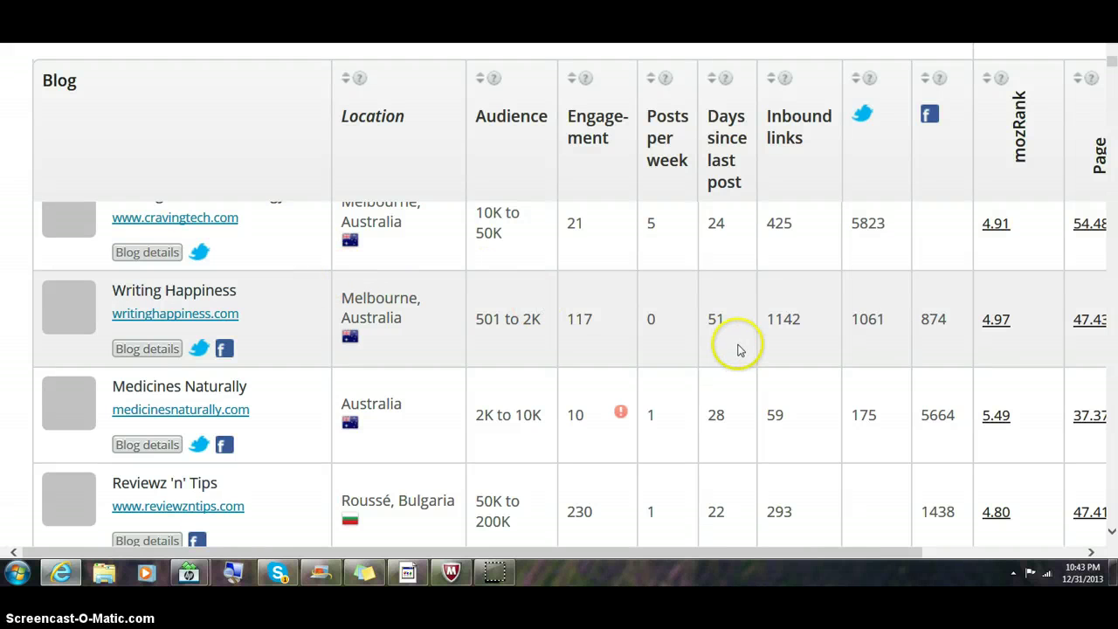
left_click(145, 252)
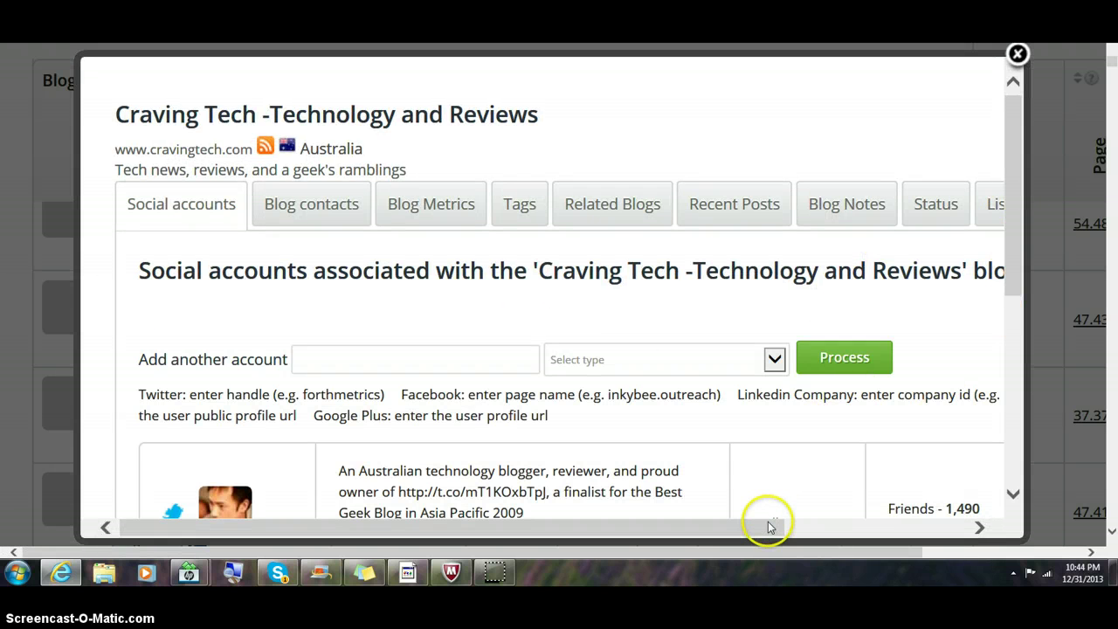
left_click_drag(766, 526, 933, 527)
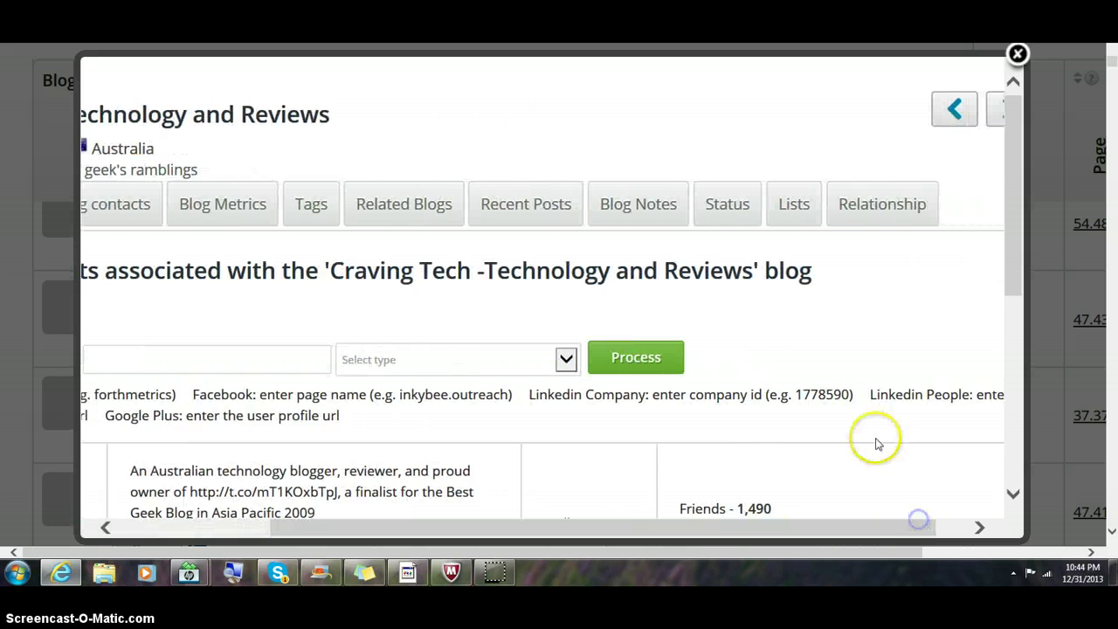
left_click(891, 217)
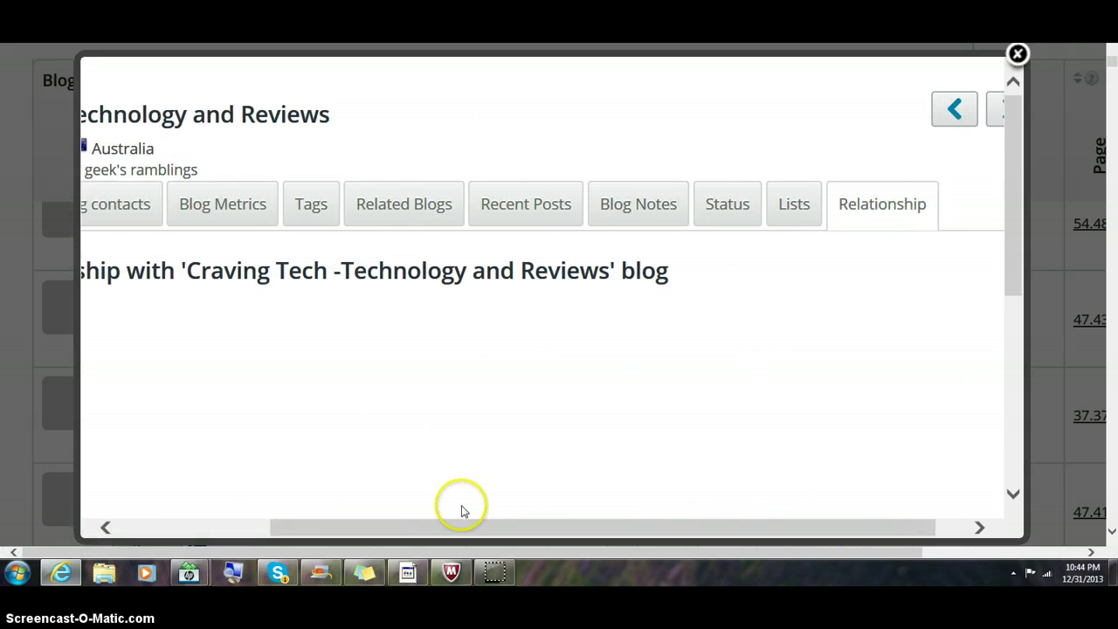
left_click_drag(458, 527, 305, 536)
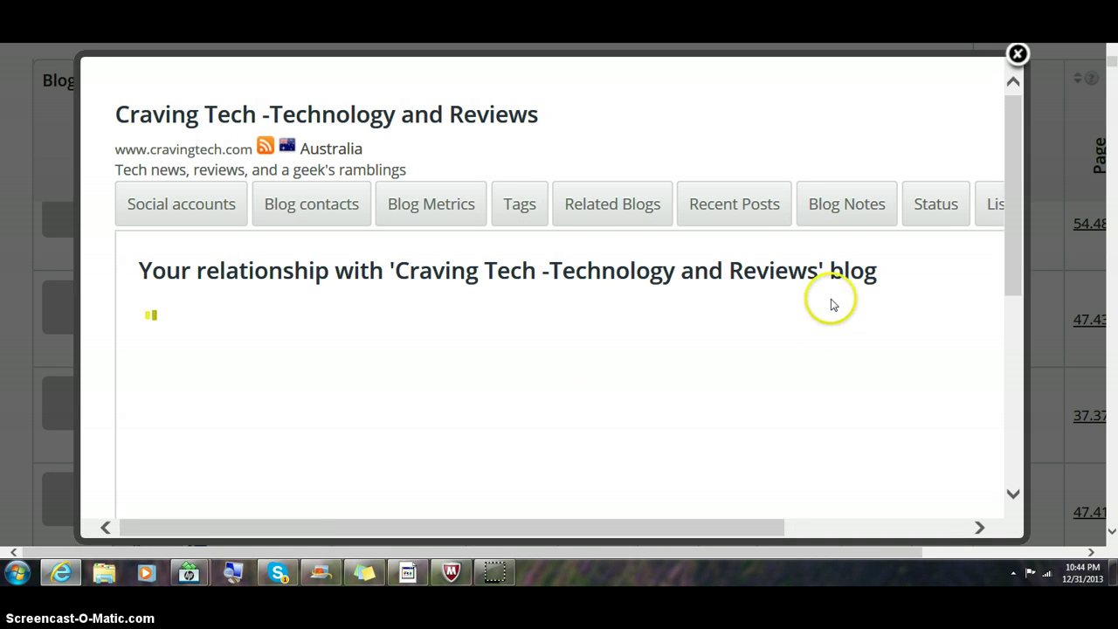
left_click(1017, 55)
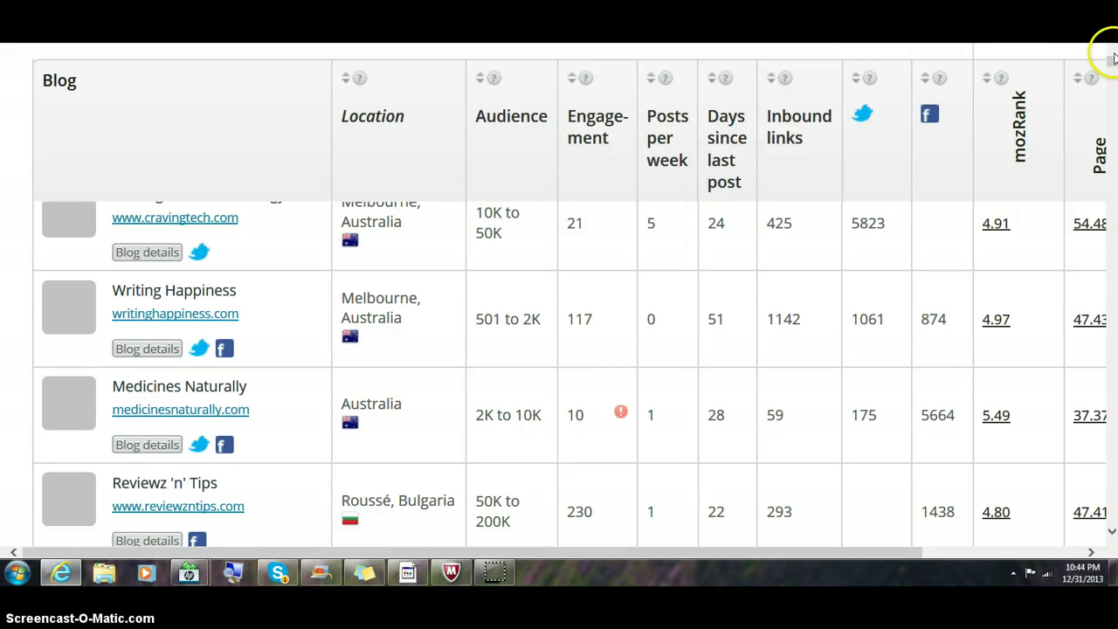
left_click_drag(1111, 61, 1113, 52)
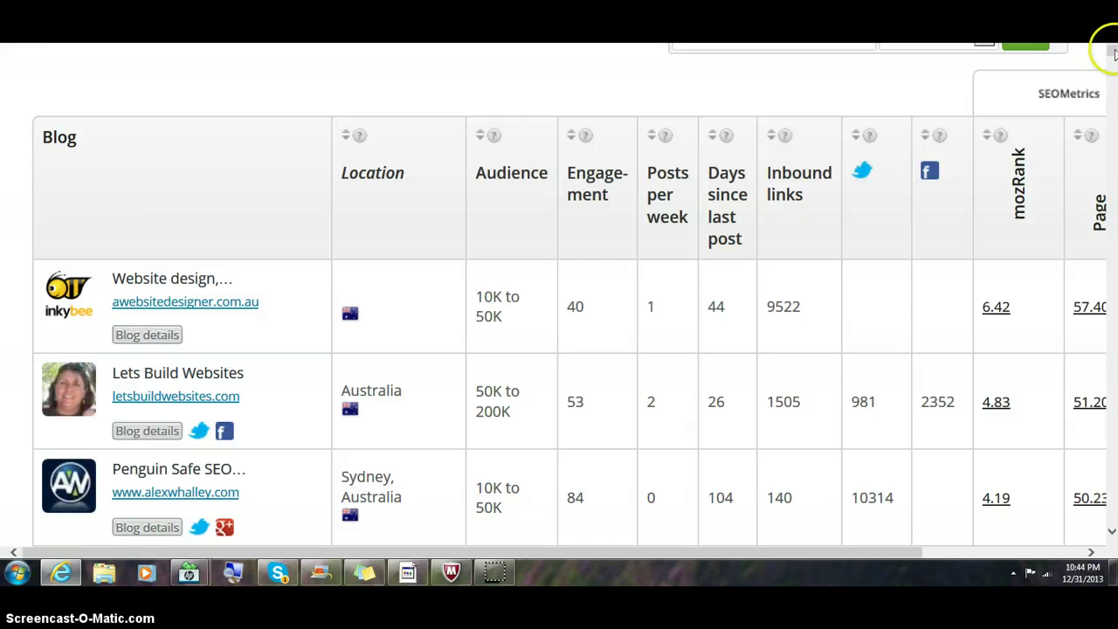
Open Example Campaign: Star Wars LEGO and scroll through its 28 targeted blog cards and stats
scroll(559, 349, "up", 5)
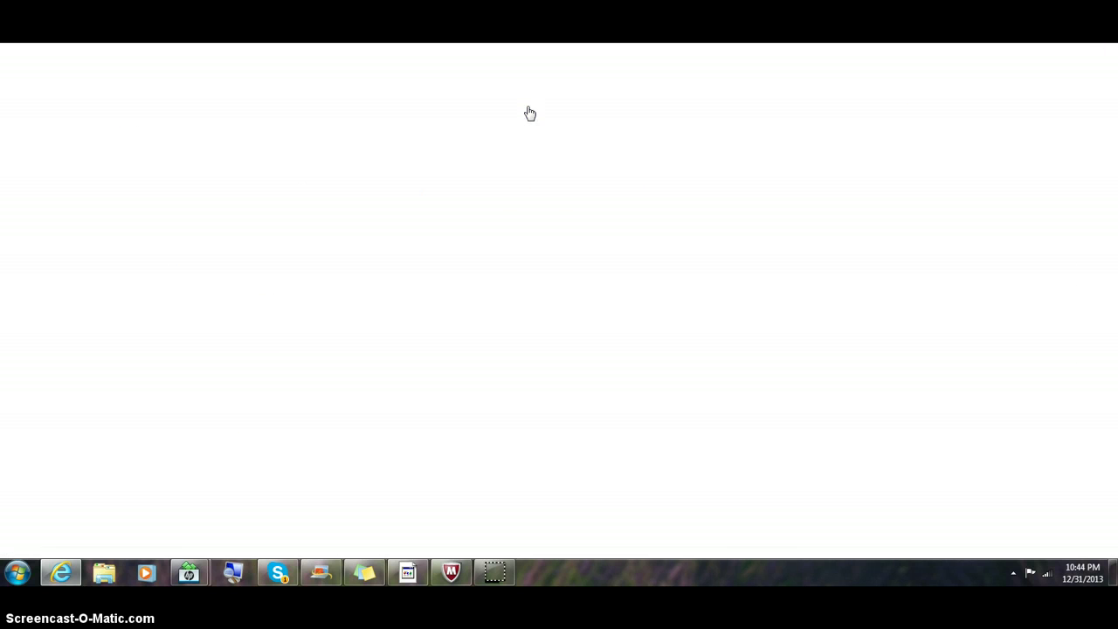
left_click_drag(1115, 111, 1113, 162)
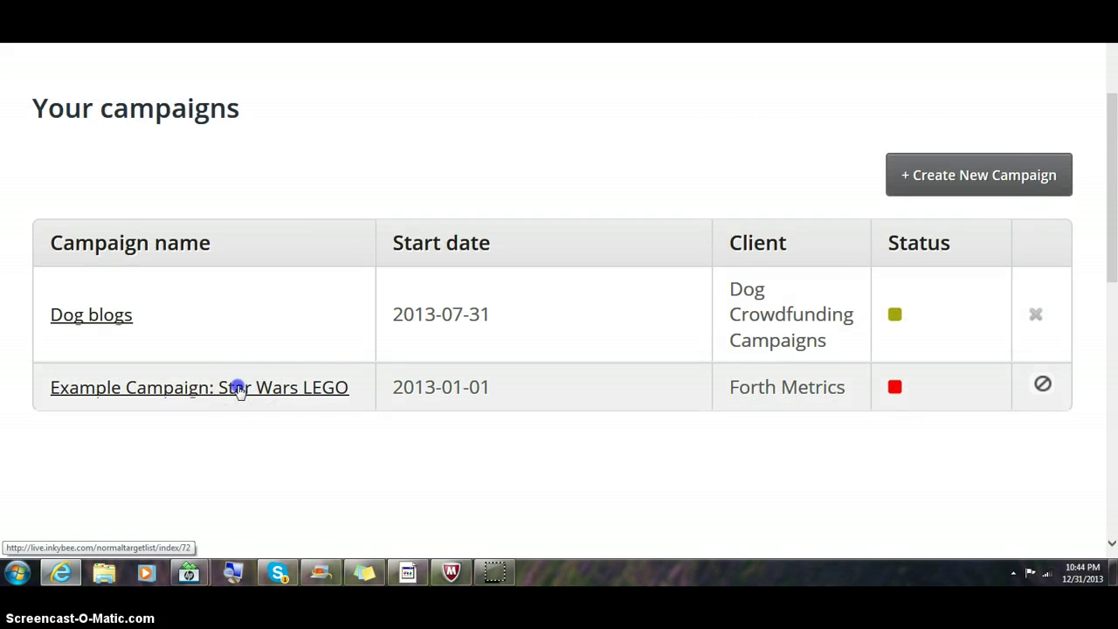
left_click(240, 391)
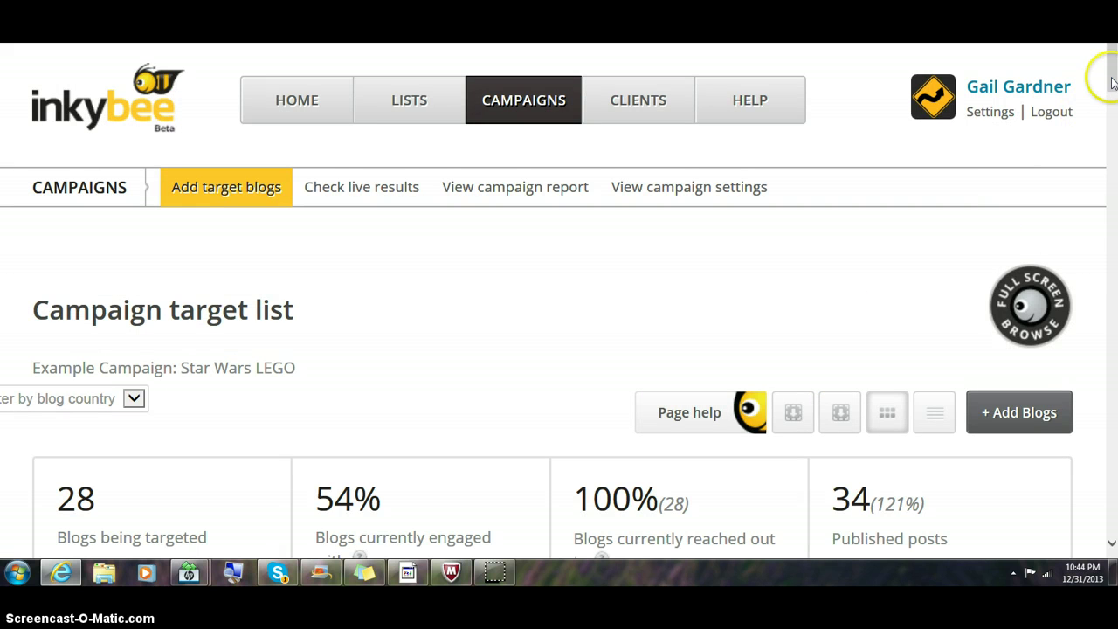
left_click_drag(1110, 75, 1112, 126)
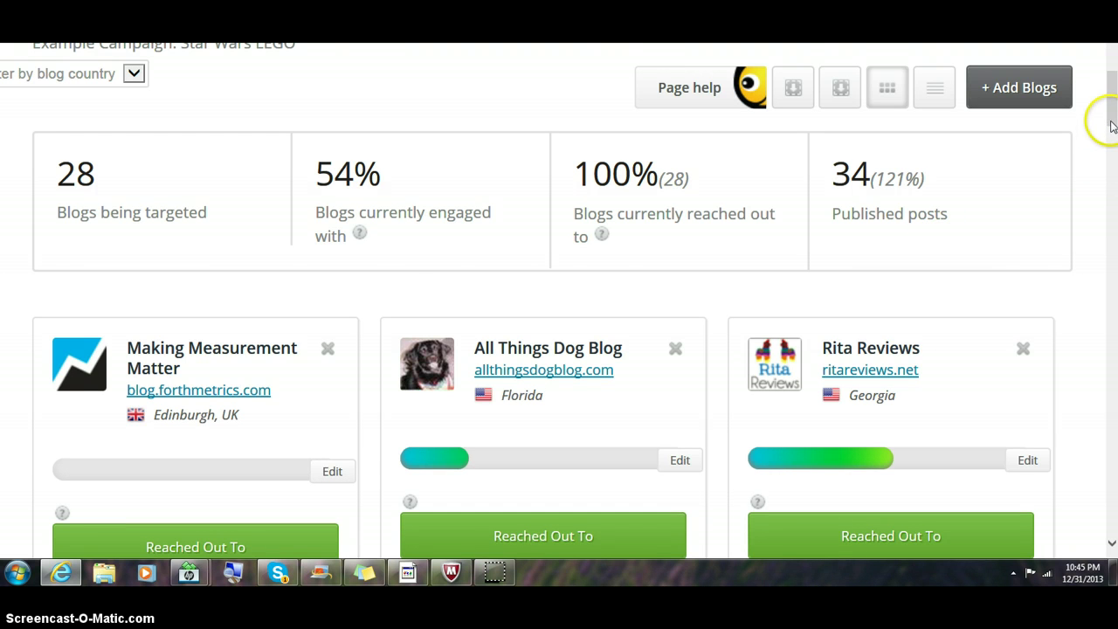
left_click_drag(1112, 125, 1113, 146)
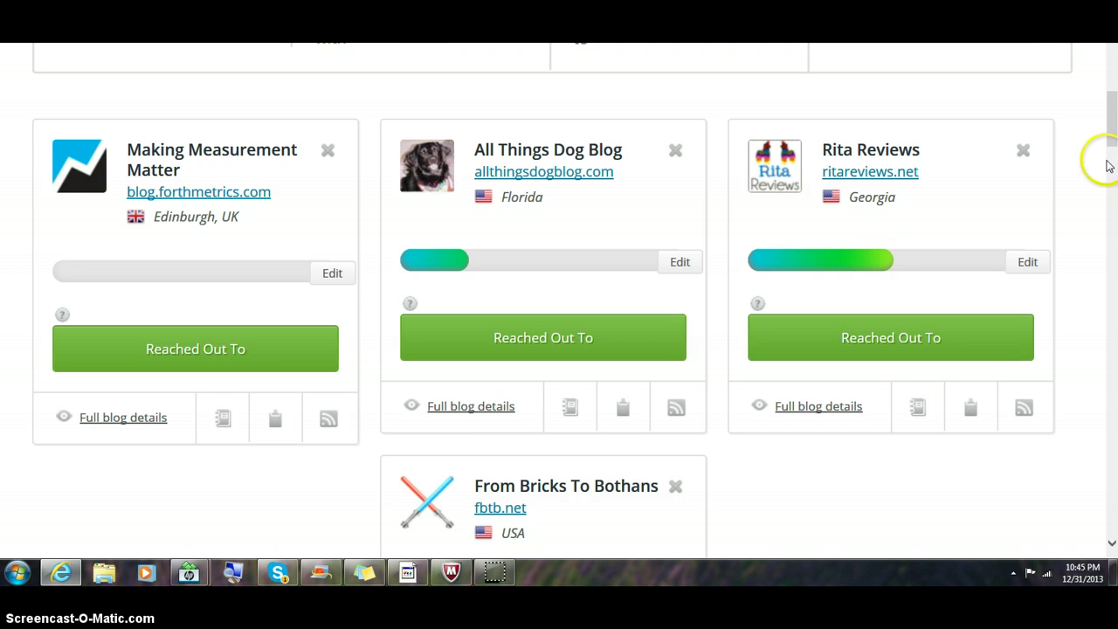
left_click_drag(1109, 138, 1112, 211)
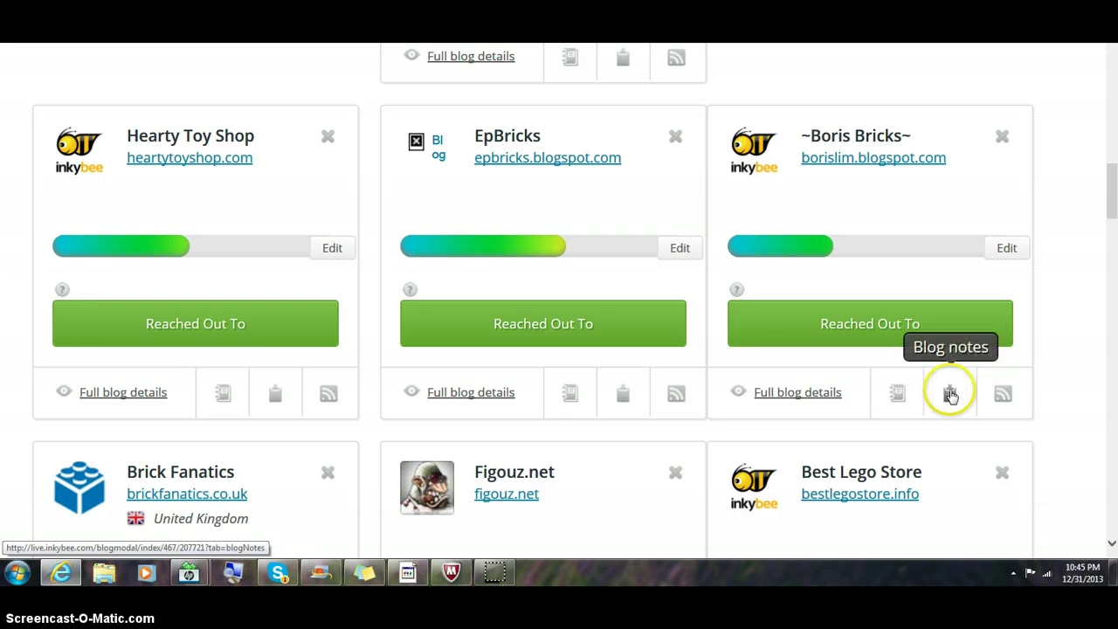
left_click_drag(1111, 208, 1109, 103)
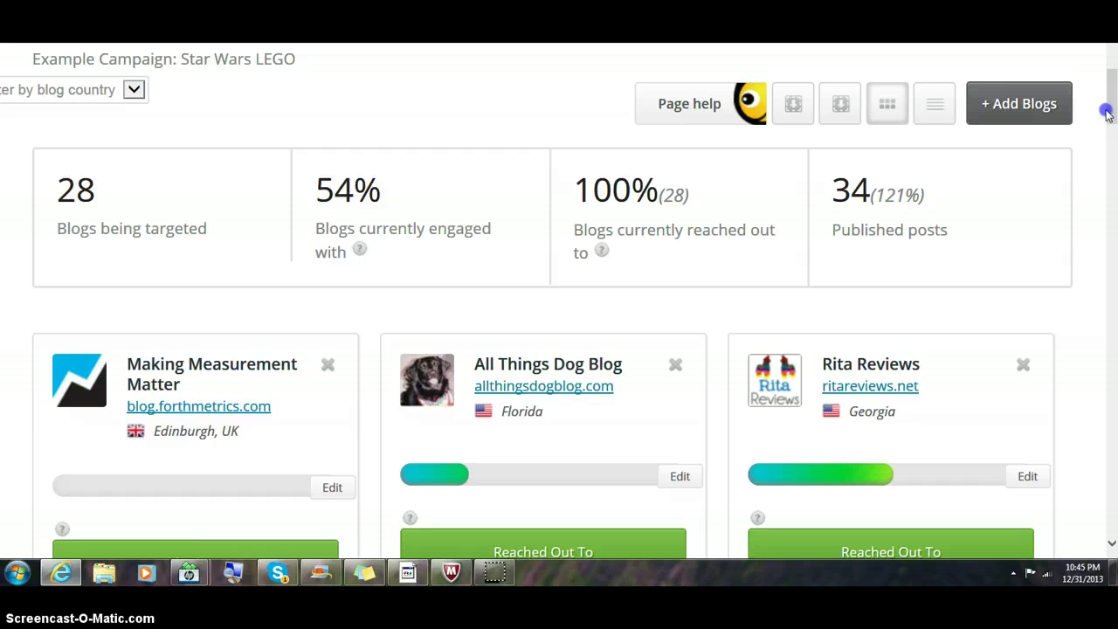
left_click(937, 106)
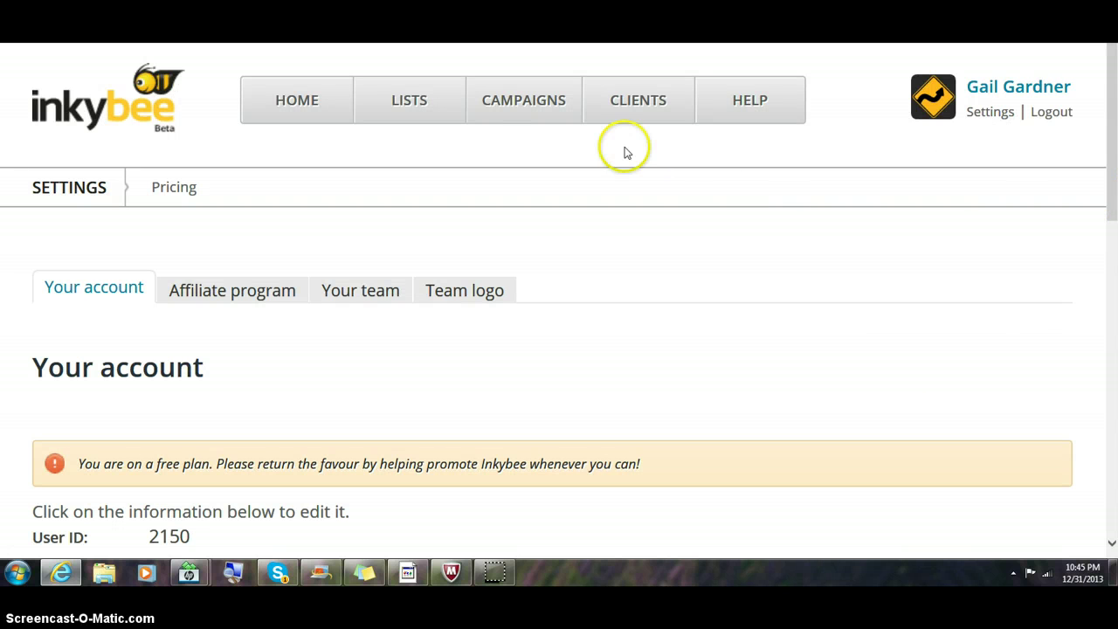
left_click(535, 100)
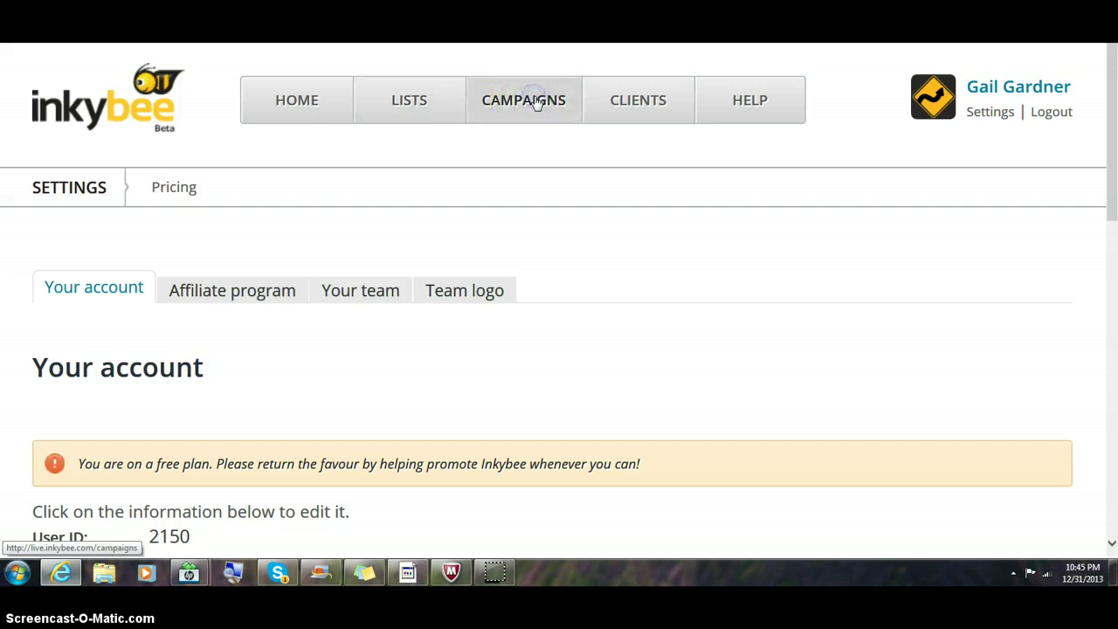
left_click(182, 547)
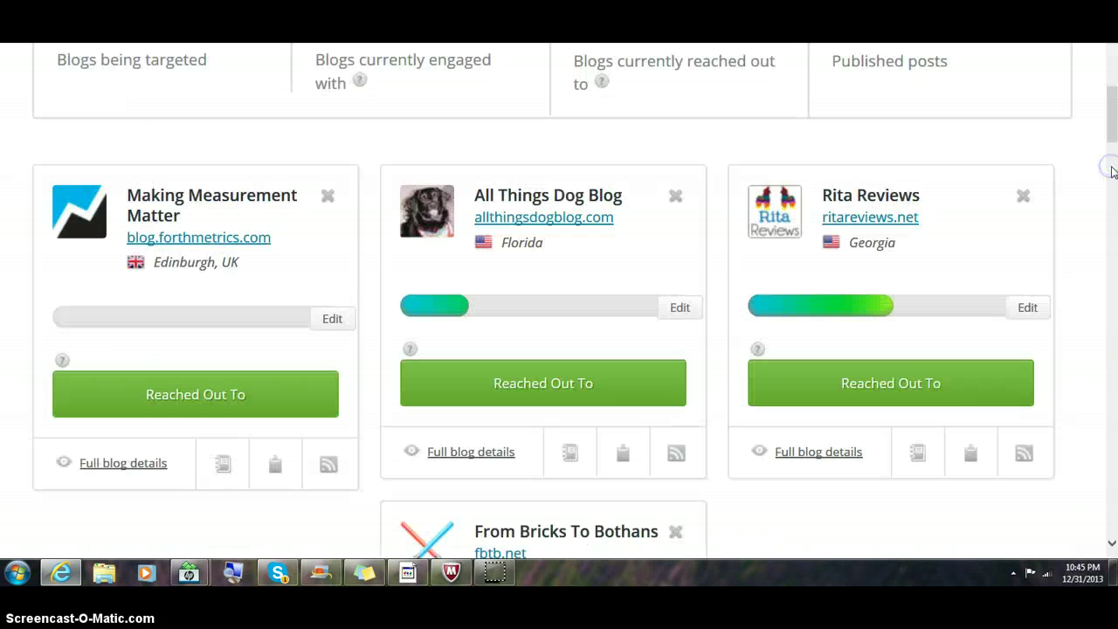
left_click_drag(1113, 129, 1112, 78)
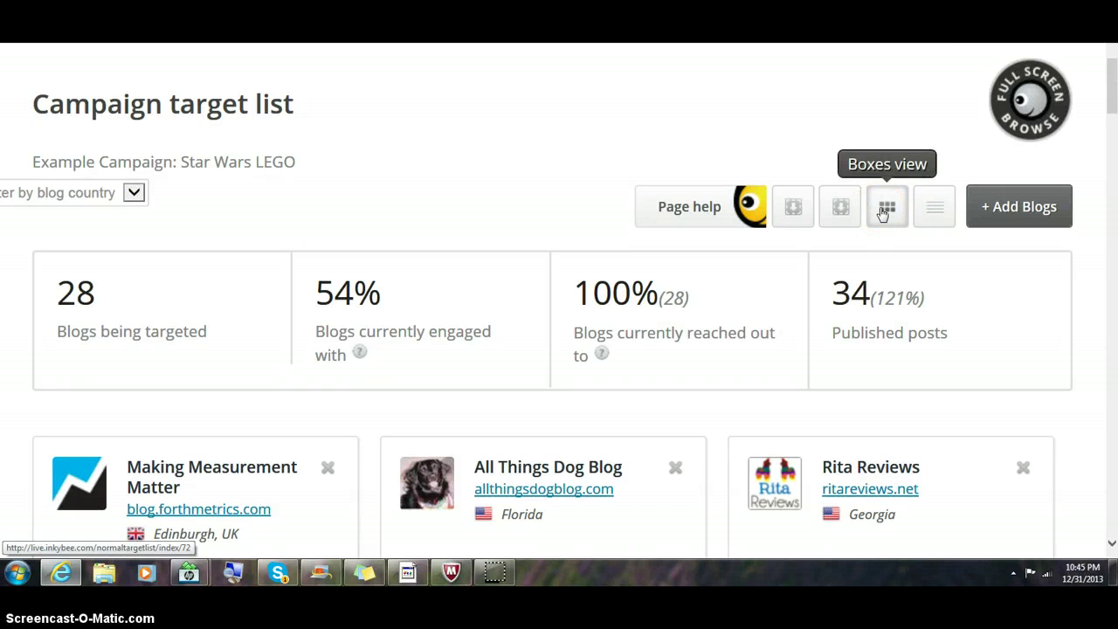
left_click(841, 208)
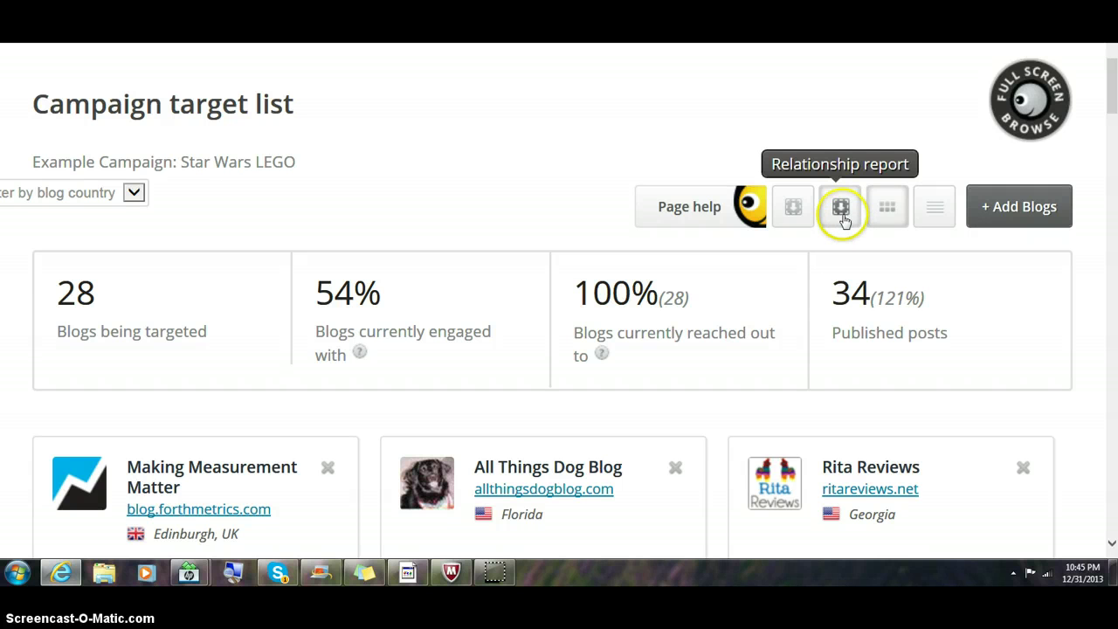
left_click(795, 212)
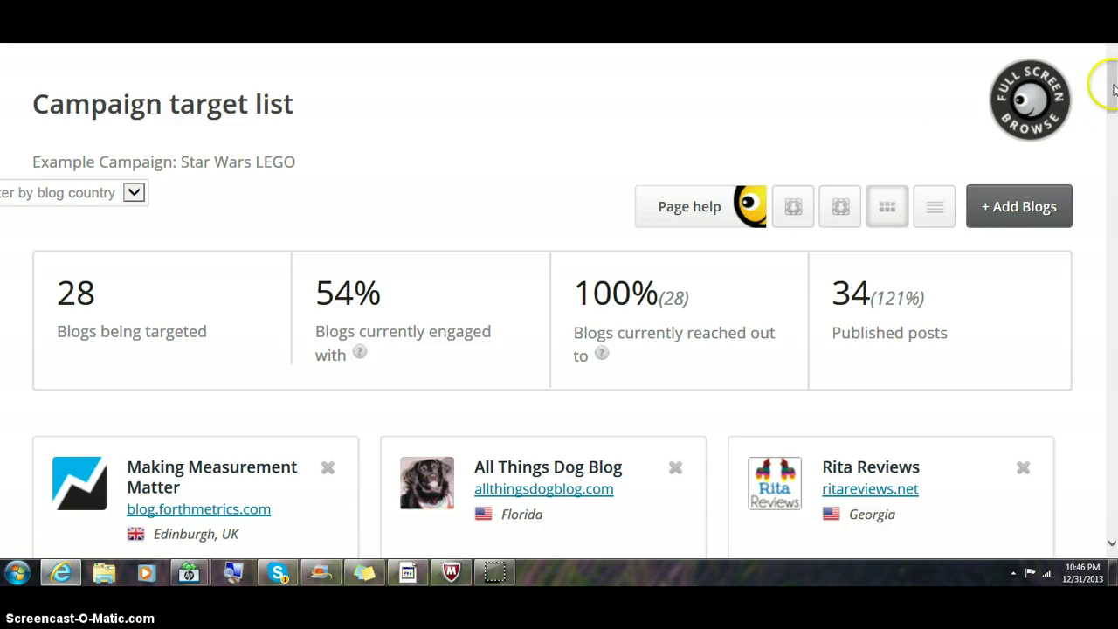
left_click_drag(1113, 87, 1114, 61)
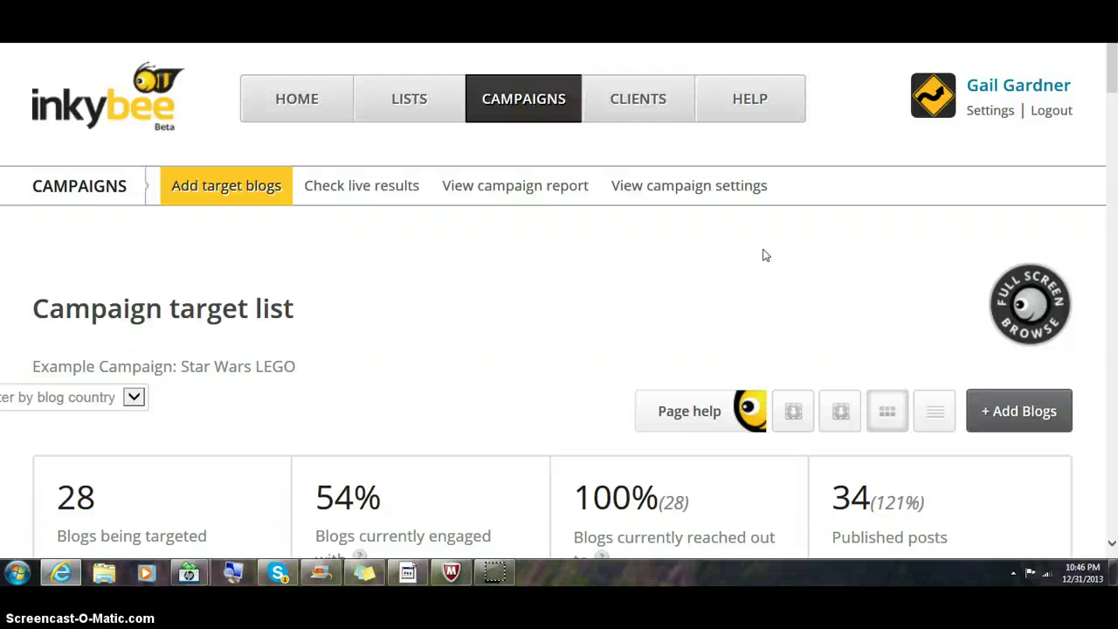
left_click(788, 255)
left_click(789, 253)
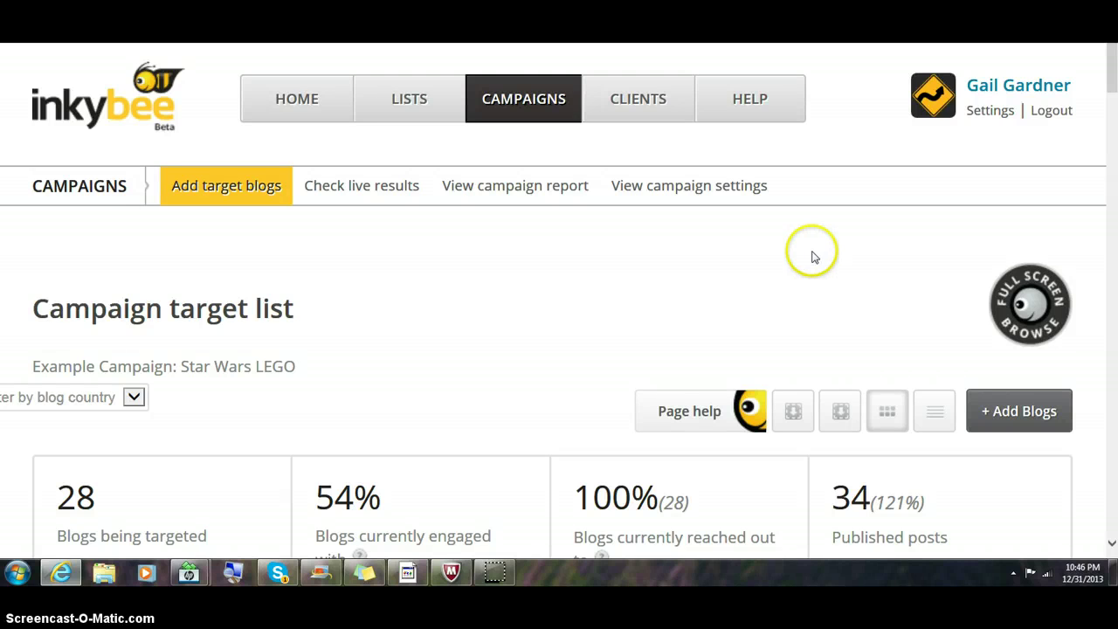
left_click(819, 254)
View and close the campaign target list page help, then start full-screen browsing
left_click_drag(820, 254, 749, 344)
left_click(686, 418)
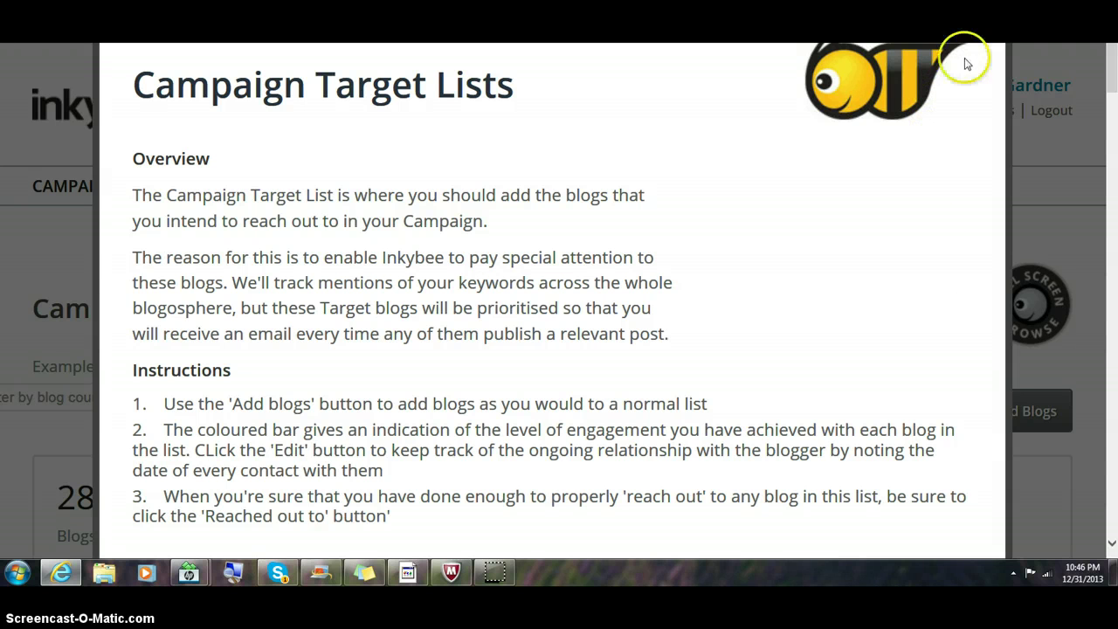
left_click(384, 101)
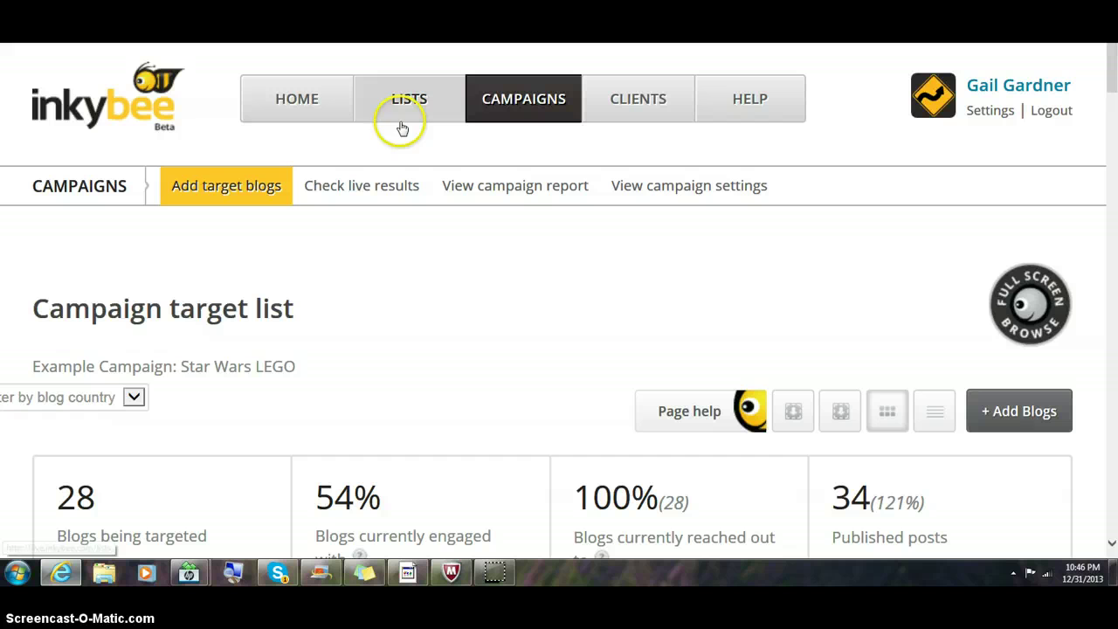
left_click(1032, 303)
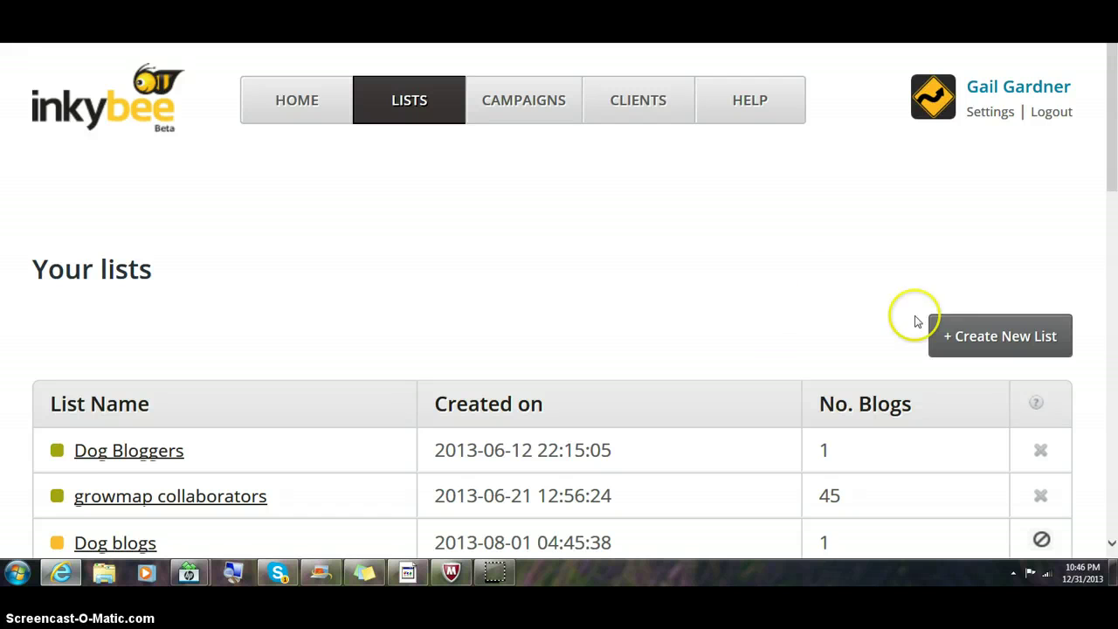
Open growmap collaborators and check the options for searching posts, tags or blogs
left_click(215, 494)
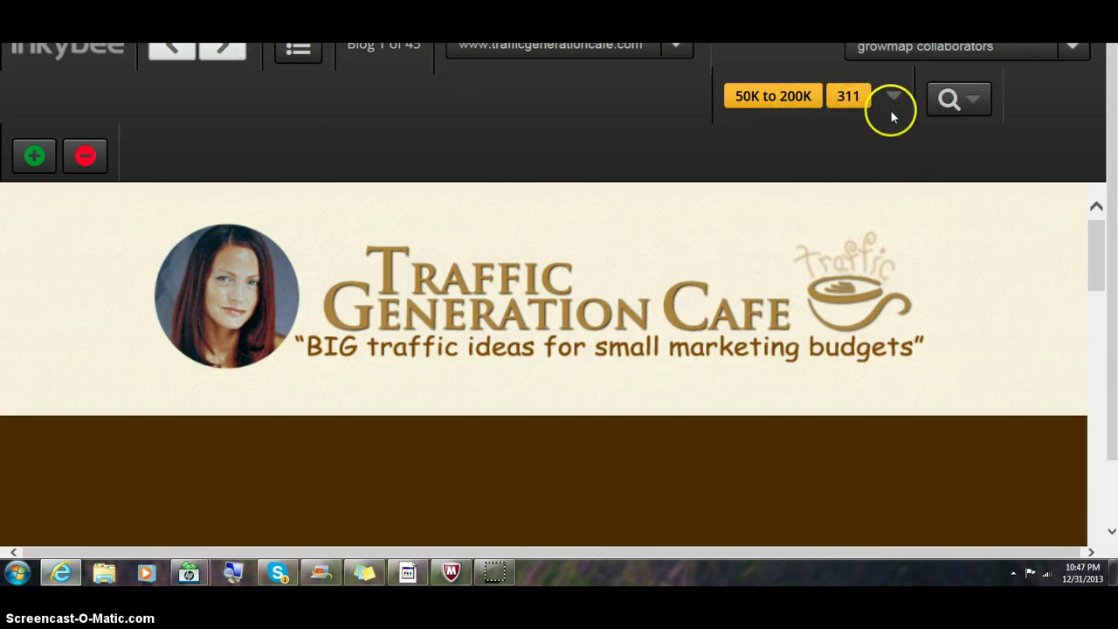
left_click(943, 115)
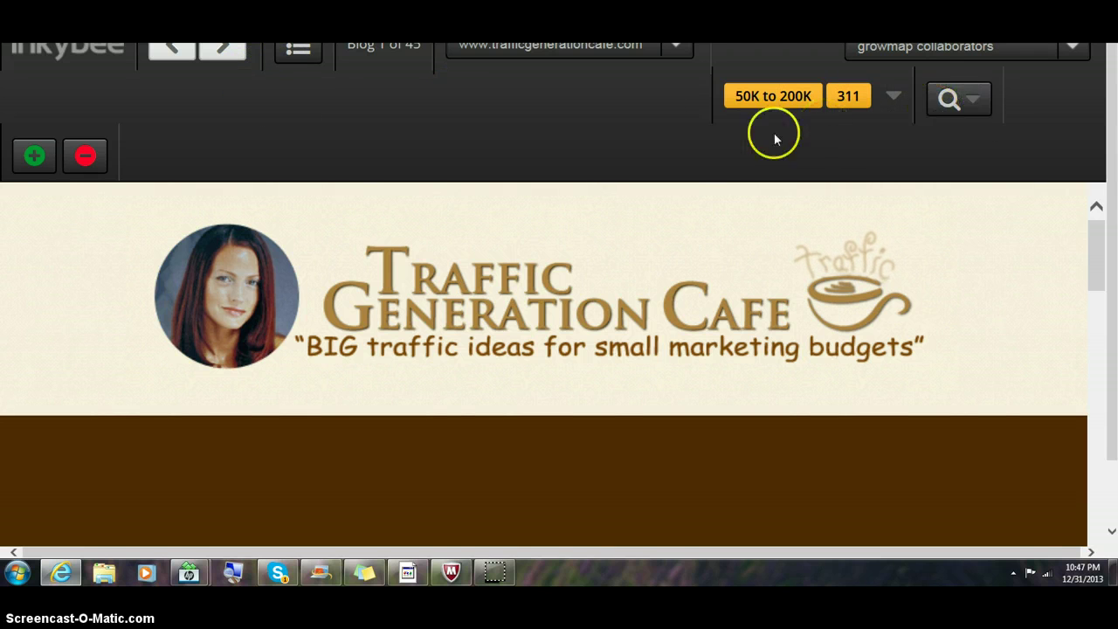
mouse_move(915, 118)
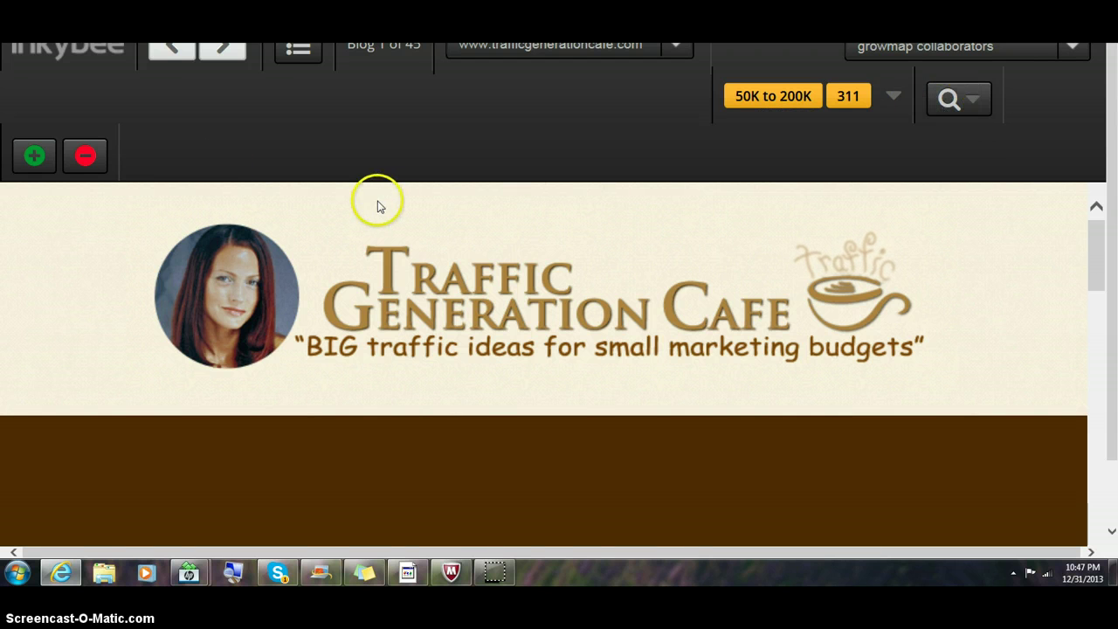
Browse ahead to growmap.com and basicblogtips.com, then restart at blog 1 of 45, Traffic Generation Cafe
mouse_move(39, 170)
left_click(222, 51)
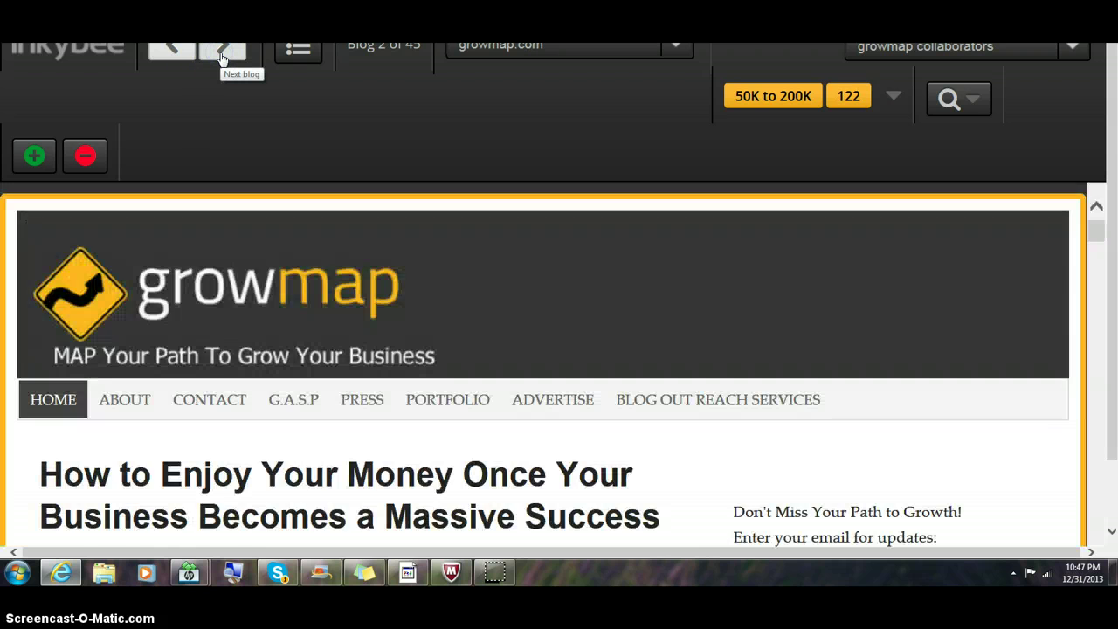
left_click(222, 55)
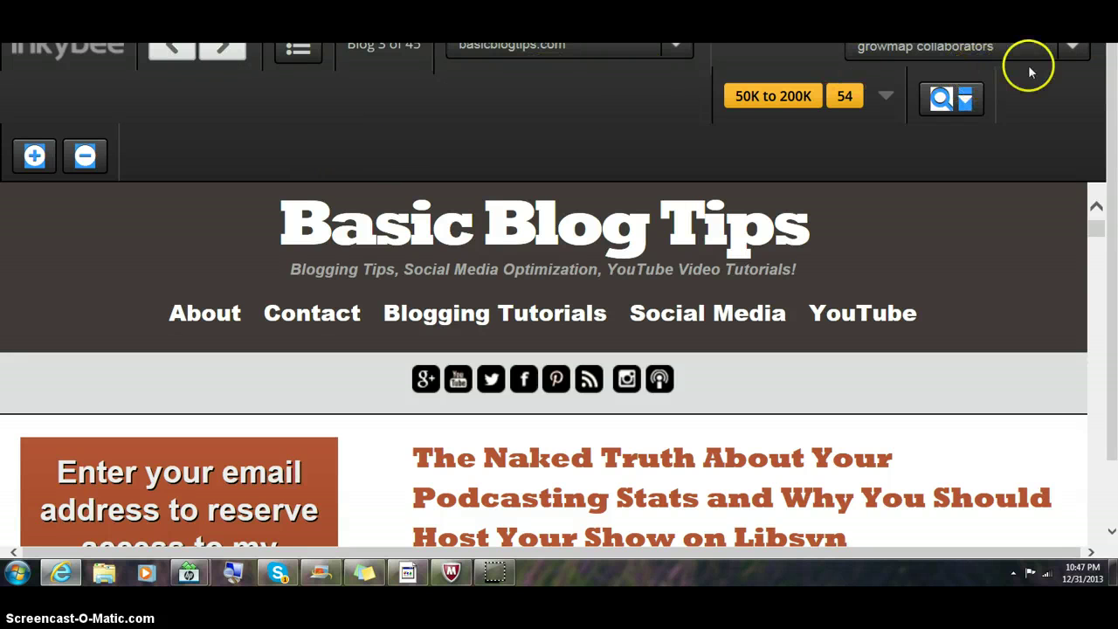
left_click(1071, 48)
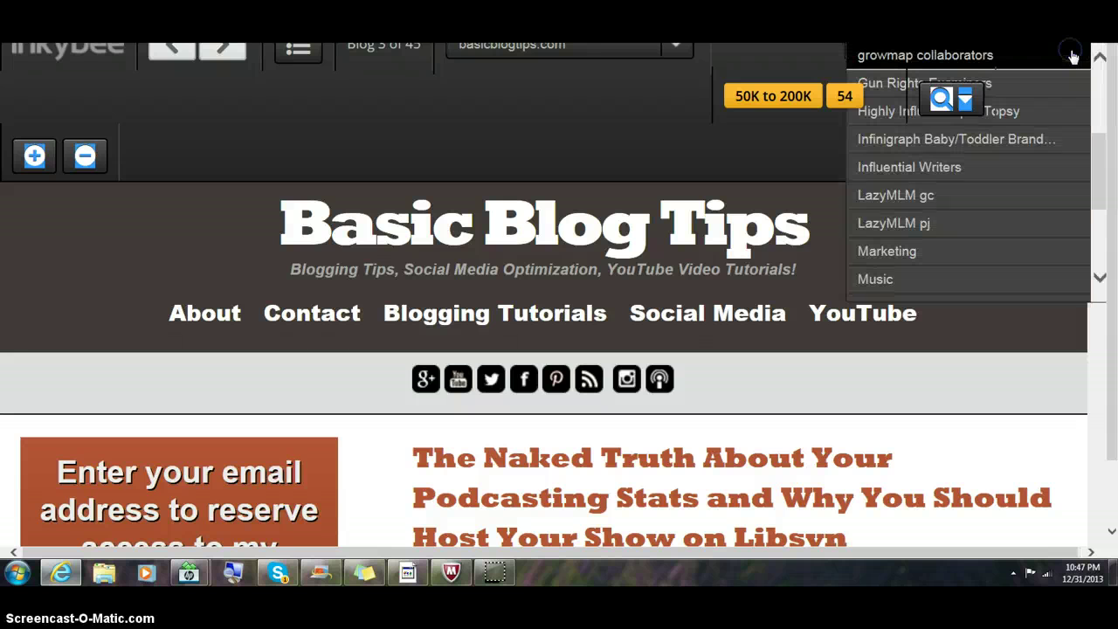
left_click(988, 55)
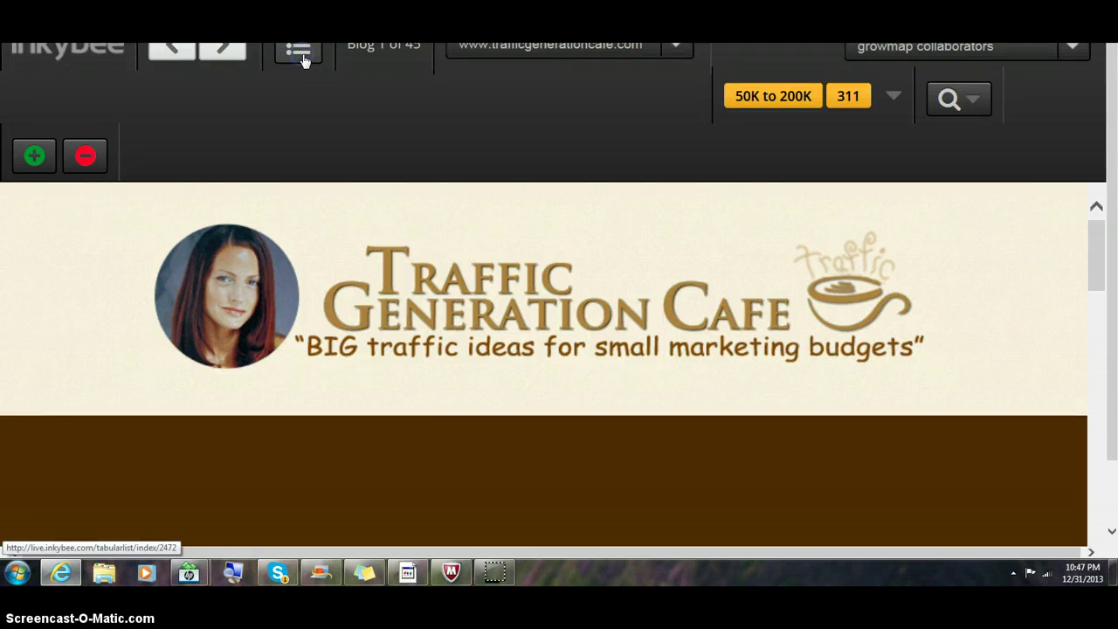
Leave full-screen browsing for the growmap collaborators list page with its 45-blog table
left_click(299, 52)
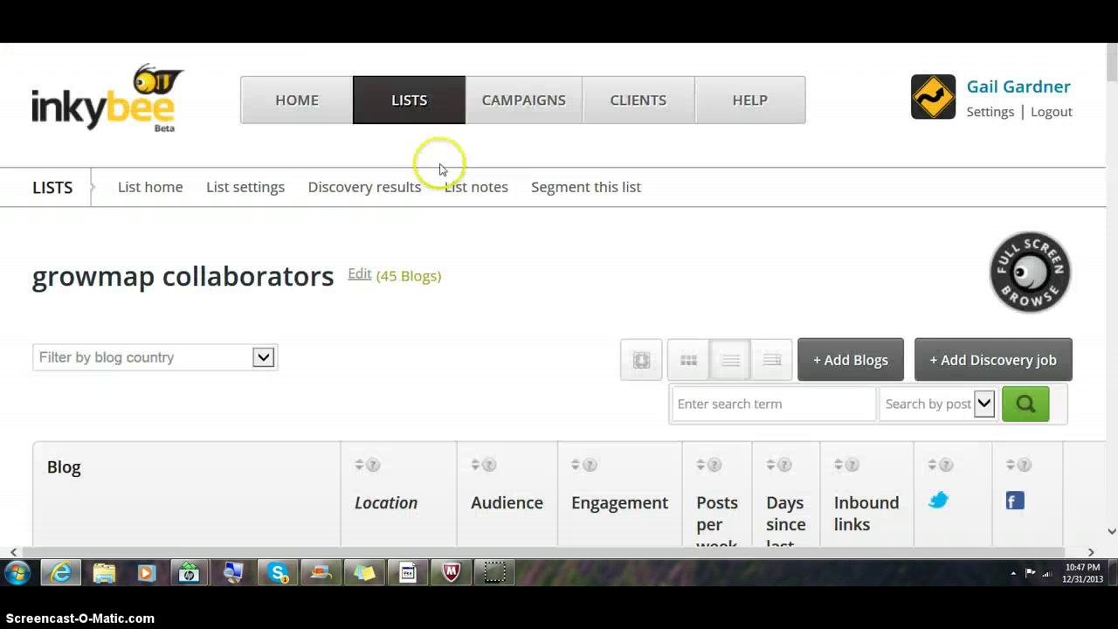